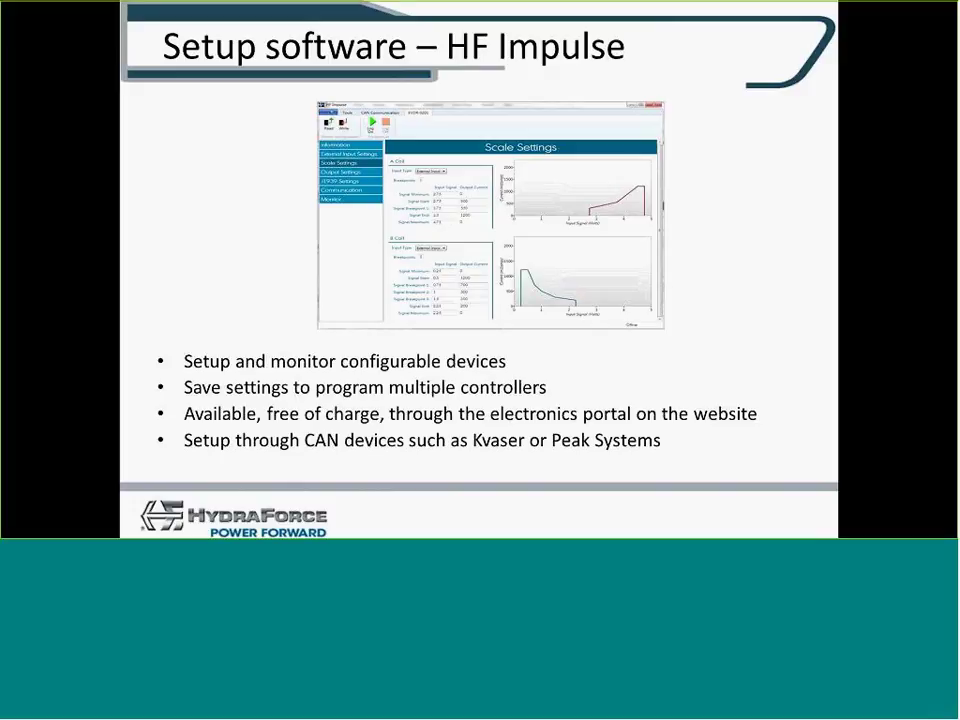
key("Right")
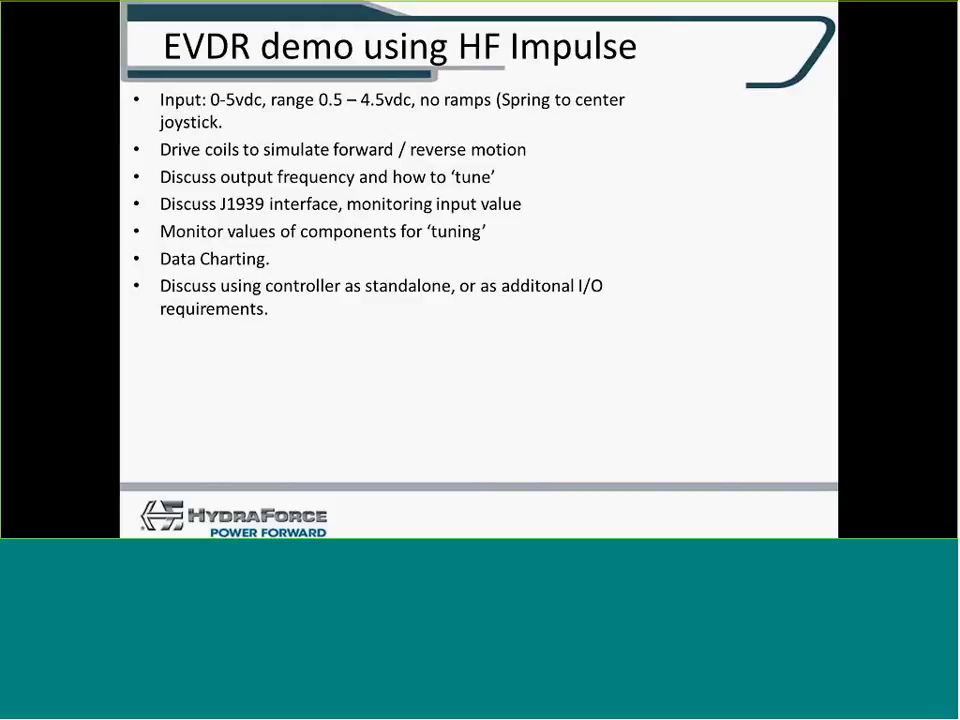
key("Escape")
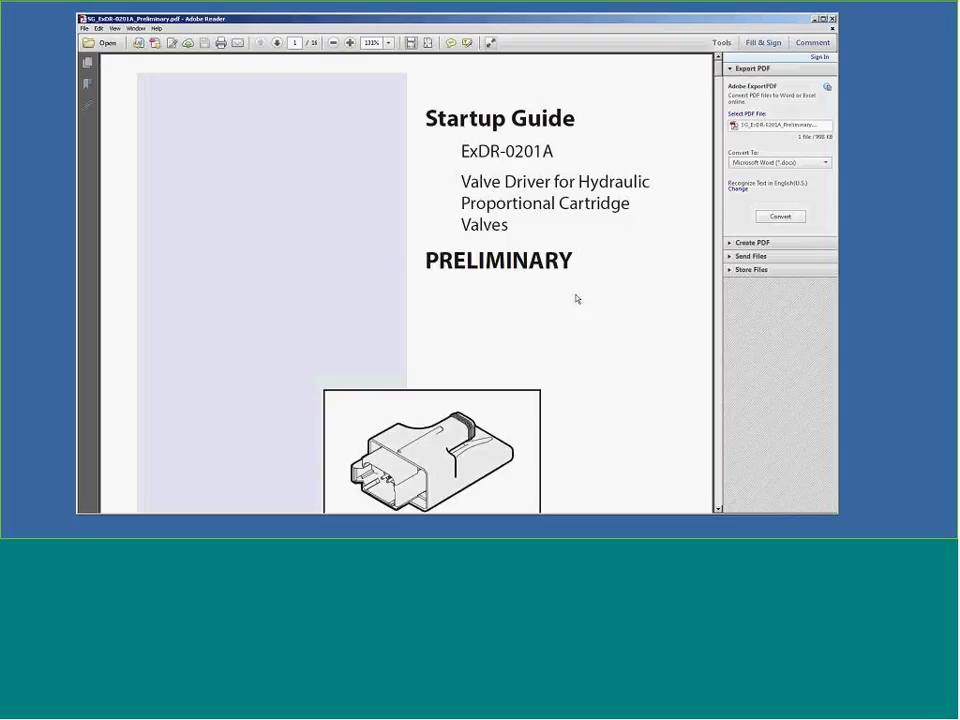
Look through the ExDR-0201A Startup Guide from the cover through the contents and introduction to the Connecting section's setup instructions
scroll(576, 298, "down", 10)
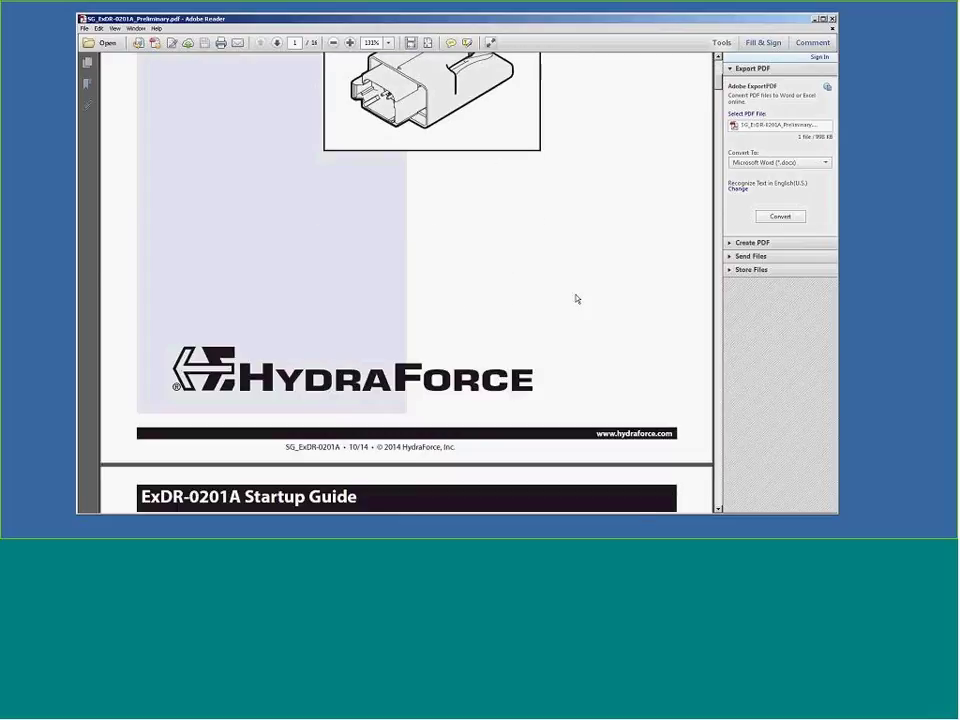
scroll(576, 298, "down", 8)
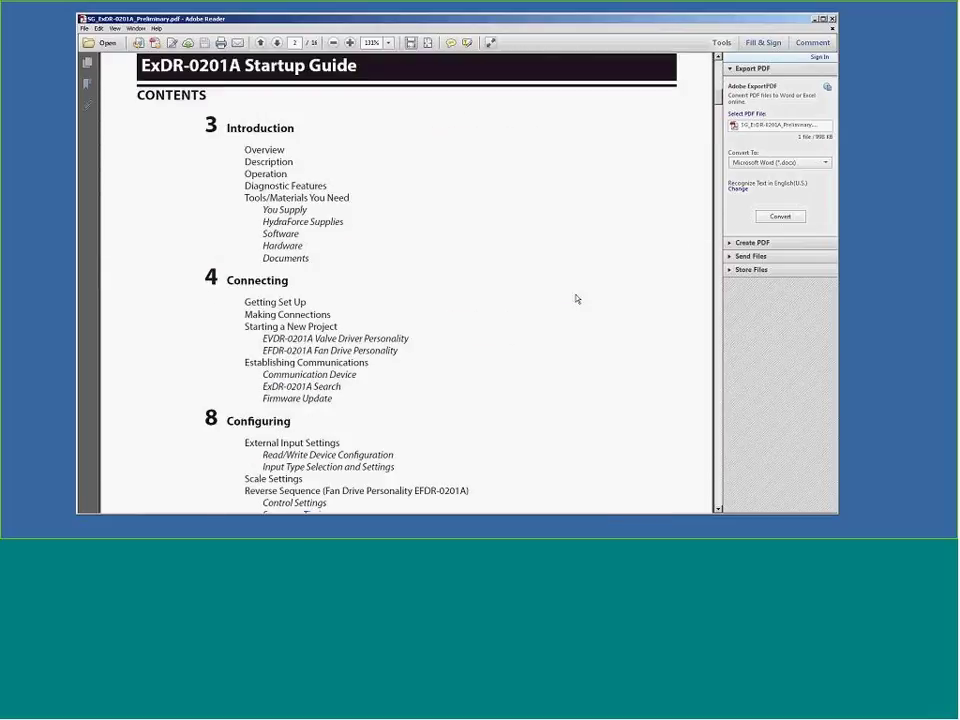
scroll(576, 298, "down", 5)
scroll(576, 298, "down", 6)
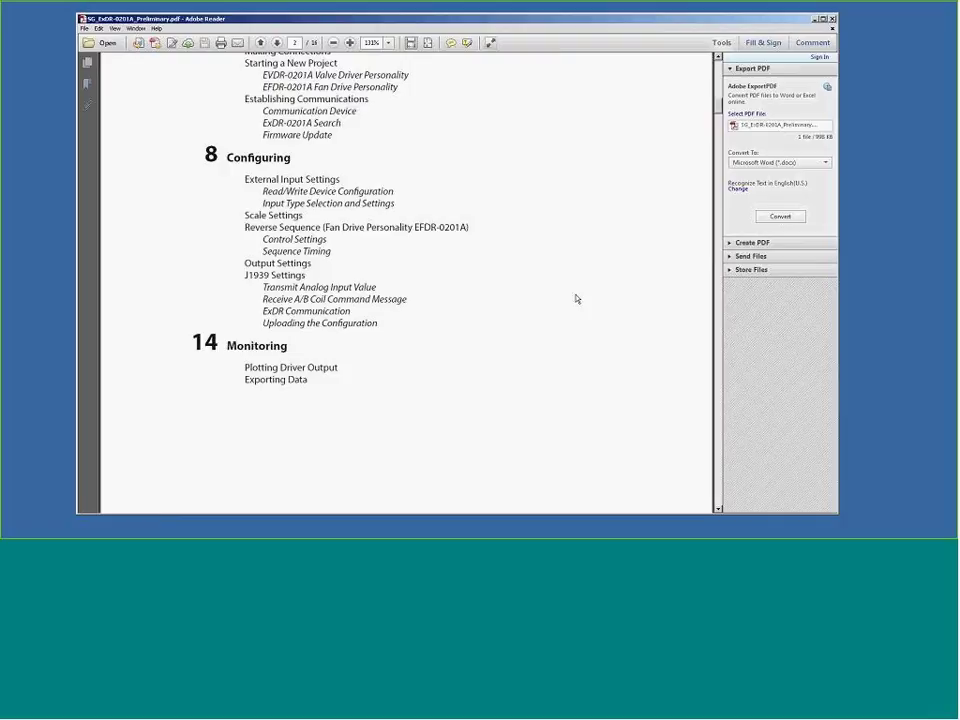
scroll(576, 298, "down", 6)
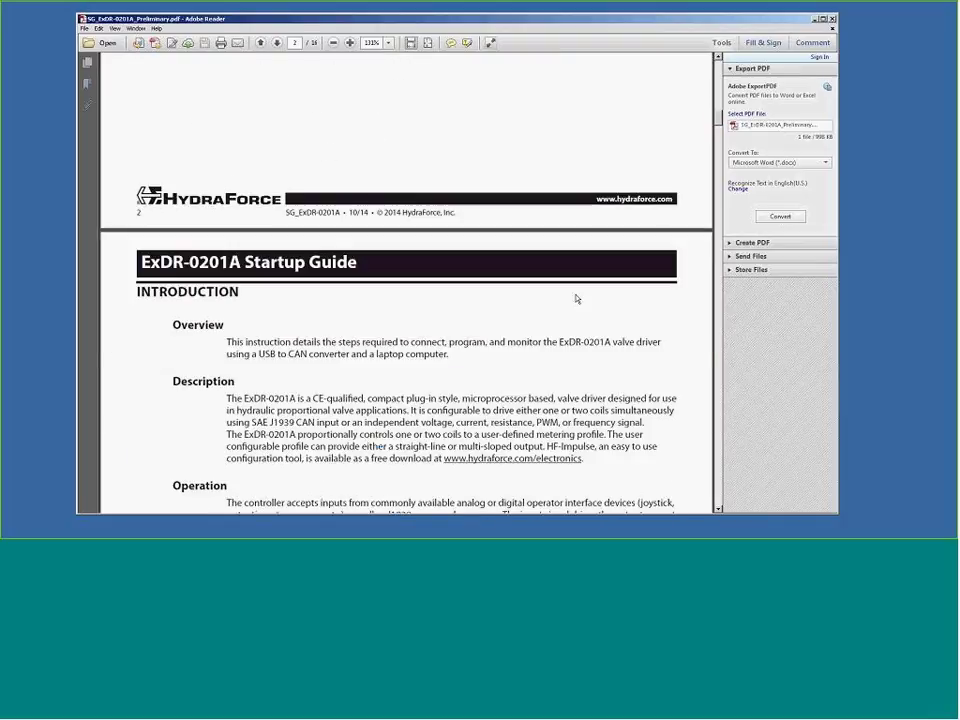
scroll(576, 298, "down", 3)
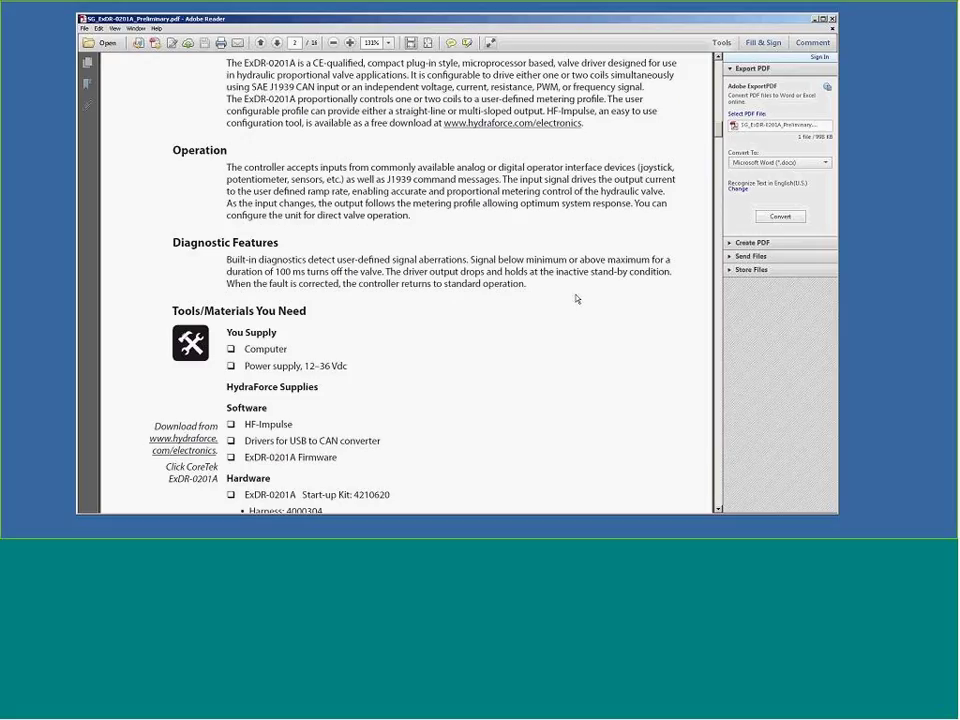
scroll(576, 298, "down", 4)
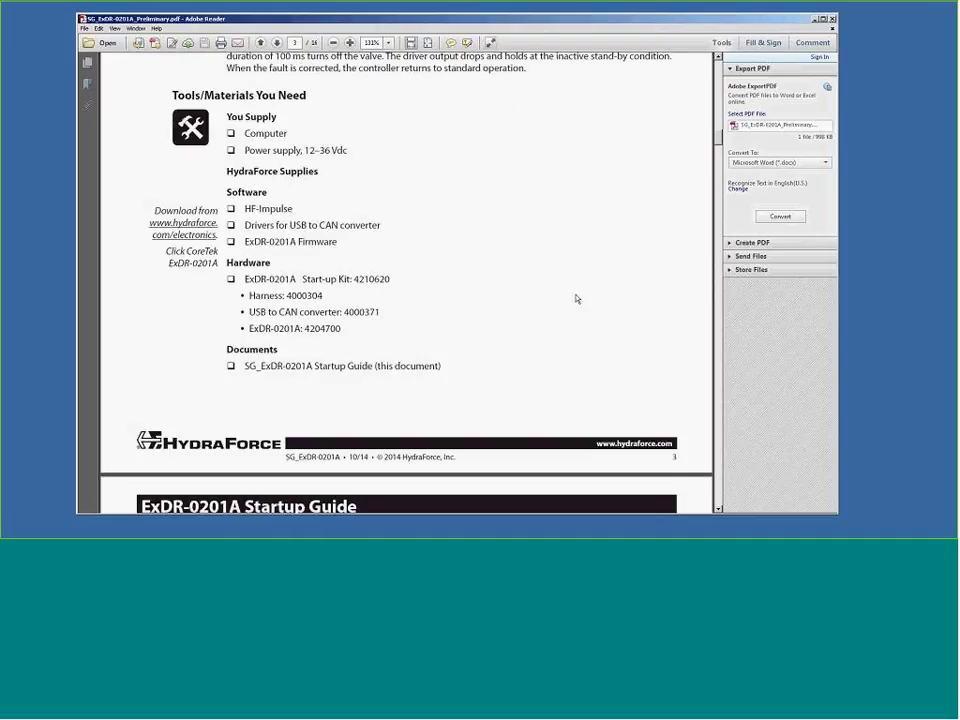
scroll(576, 298, "down", 2)
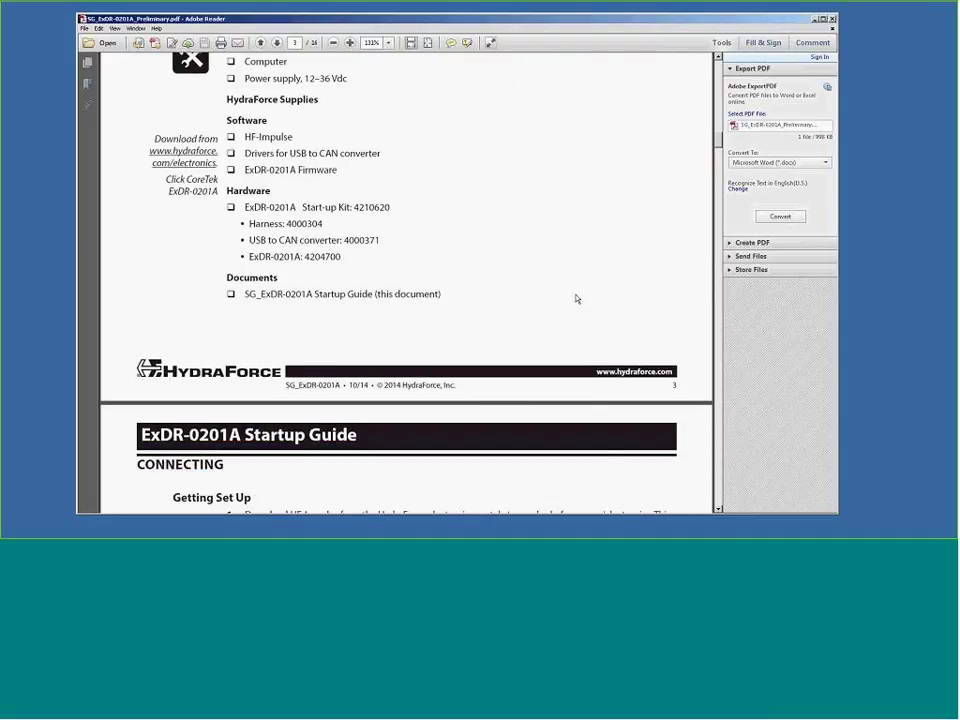
scroll(576, 298, "down", 4)
scroll(576, 298, "down", 3)
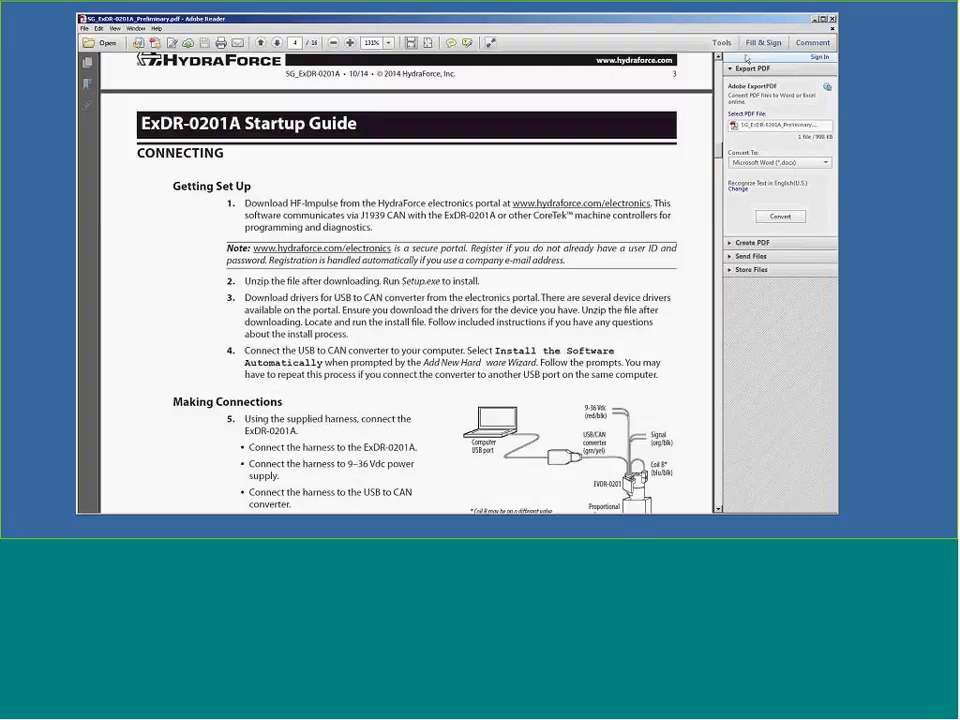
scroll(576, 298, "down", 4)
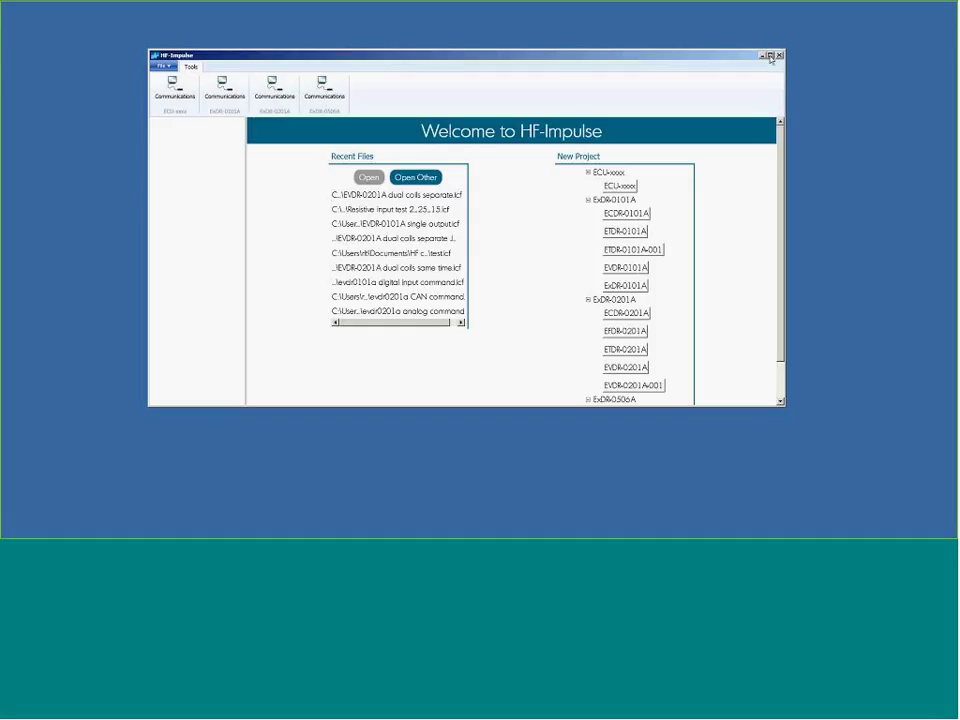
In a maximized HF-Impulse window, open the ExDR-0201A communication settings and keep Kvaser Leaf Lite HS as the USB to CAN adapter
left_click(770, 56)
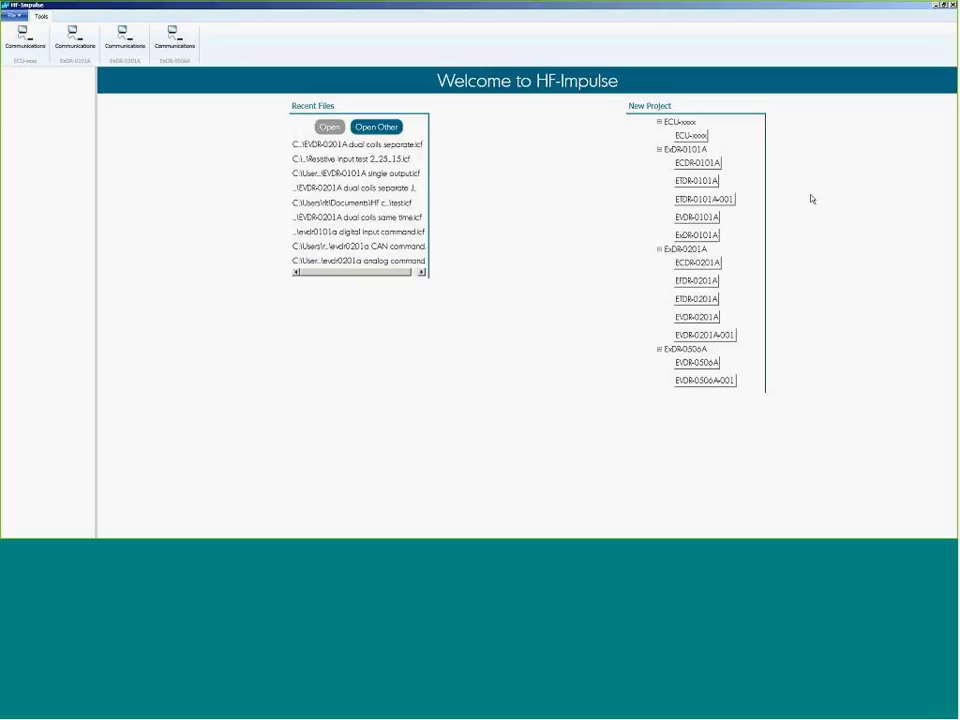
left_click(115, 50)
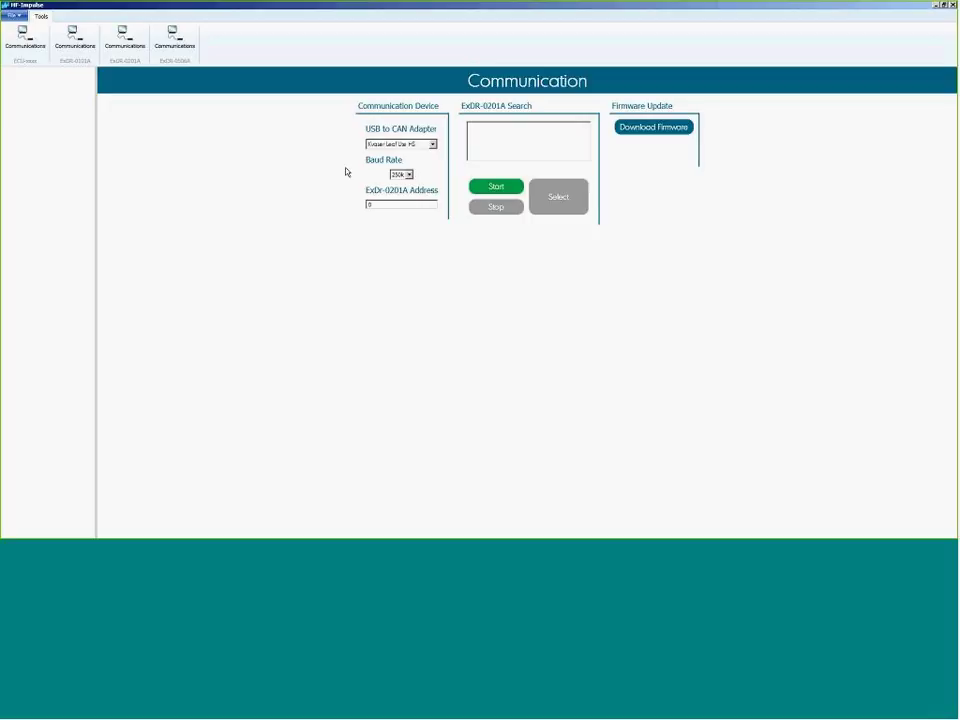
left_click(433, 145)
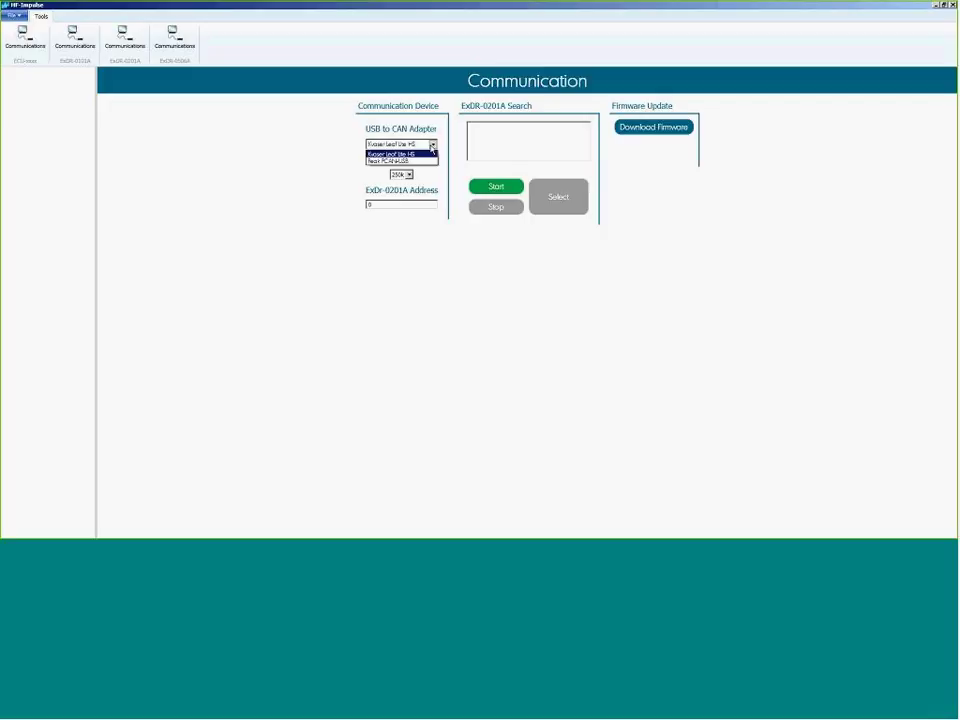
left_click(343, 156)
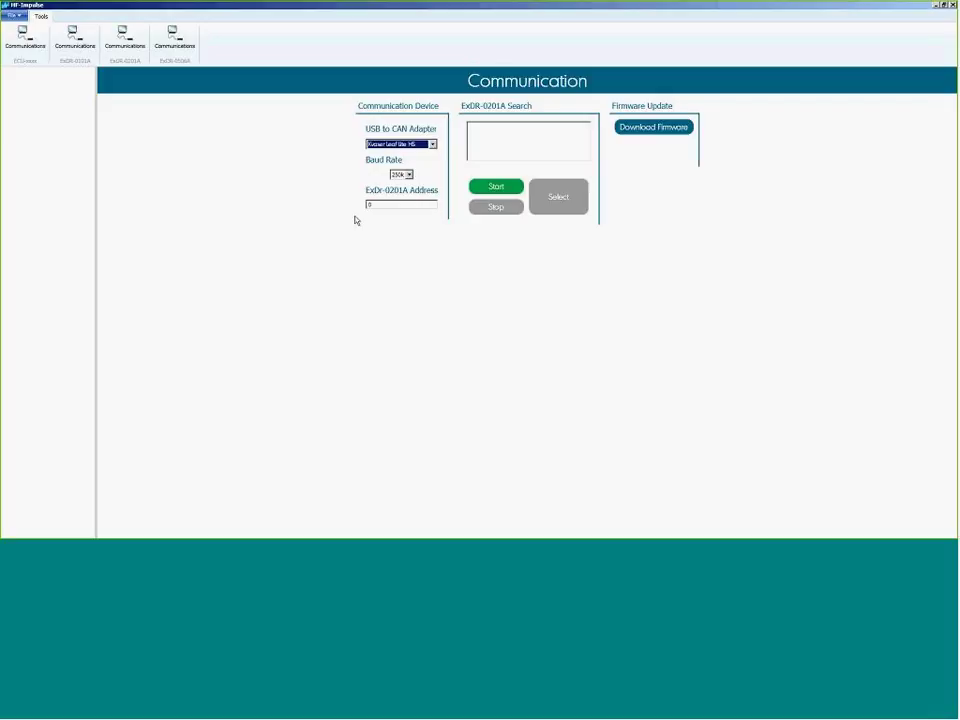
Search for connected ExDR-0201A controllers, stop the search and select the EVDR-0201A as the communication target
left_click(495, 188)
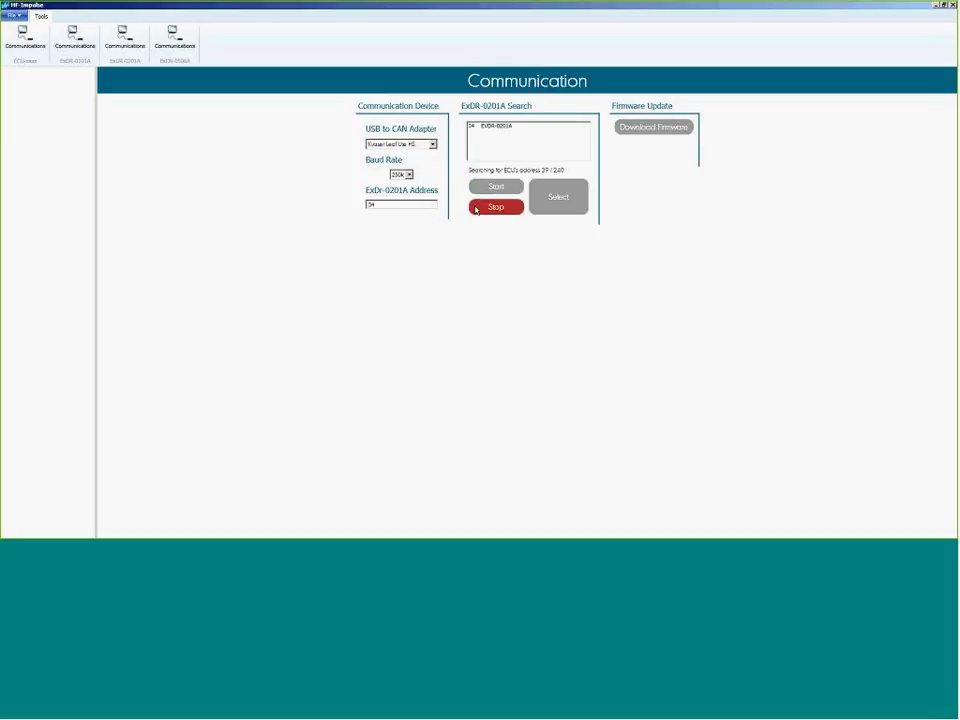
left_click(507, 208)
left_click(487, 129)
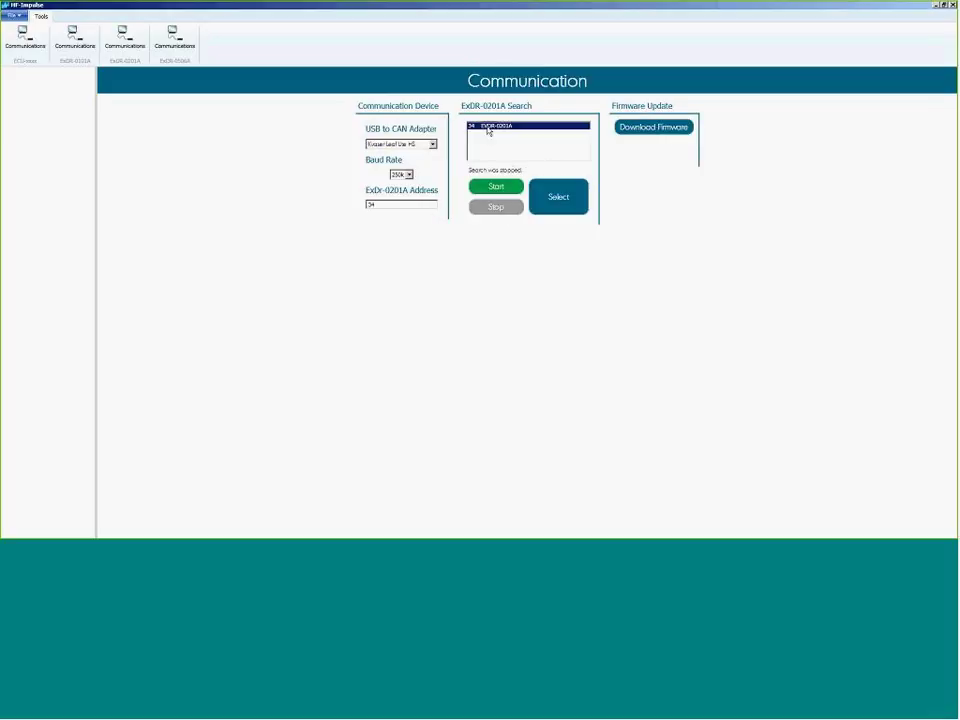
left_click(562, 198)
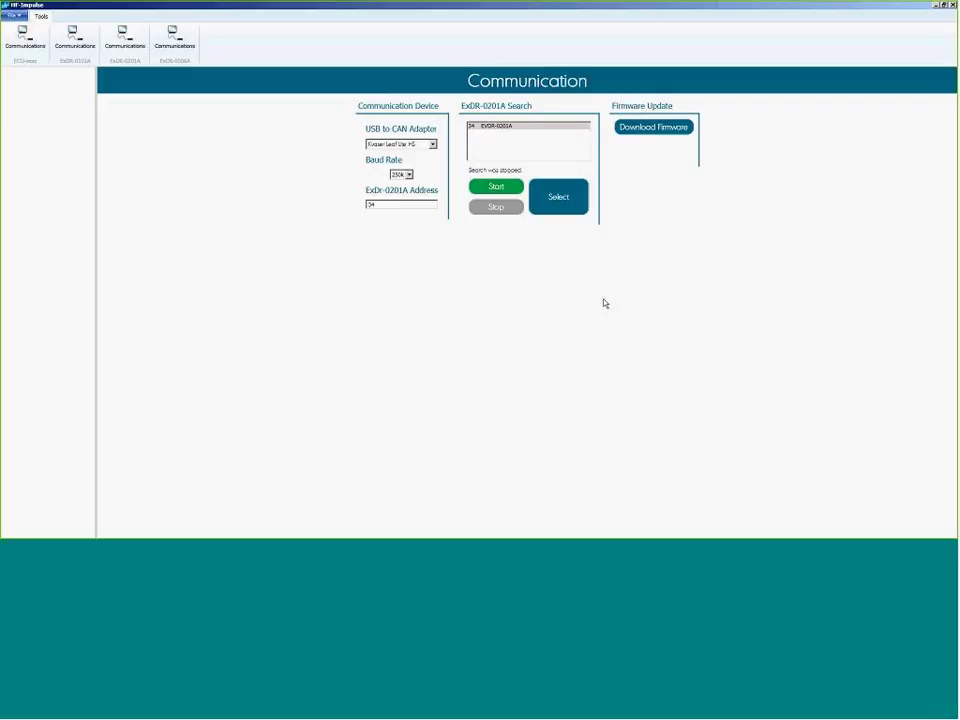
Open the configuration file "EVDR-0201A dual coils separate.icf" from the EVDR-0201A folder
left_click(16, 17)
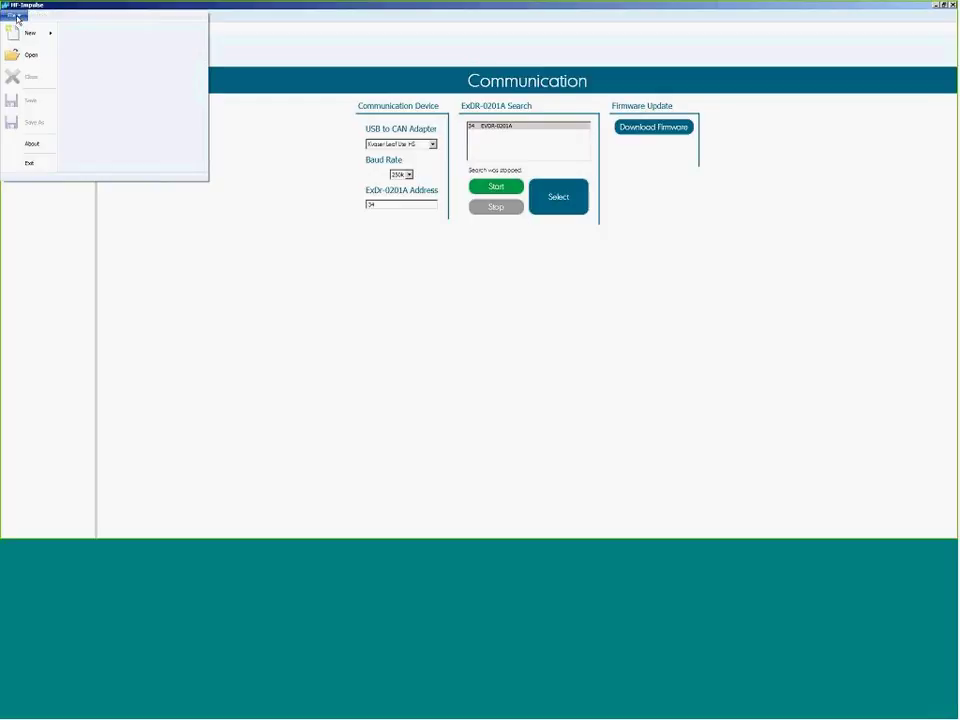
left_click(45, 53)
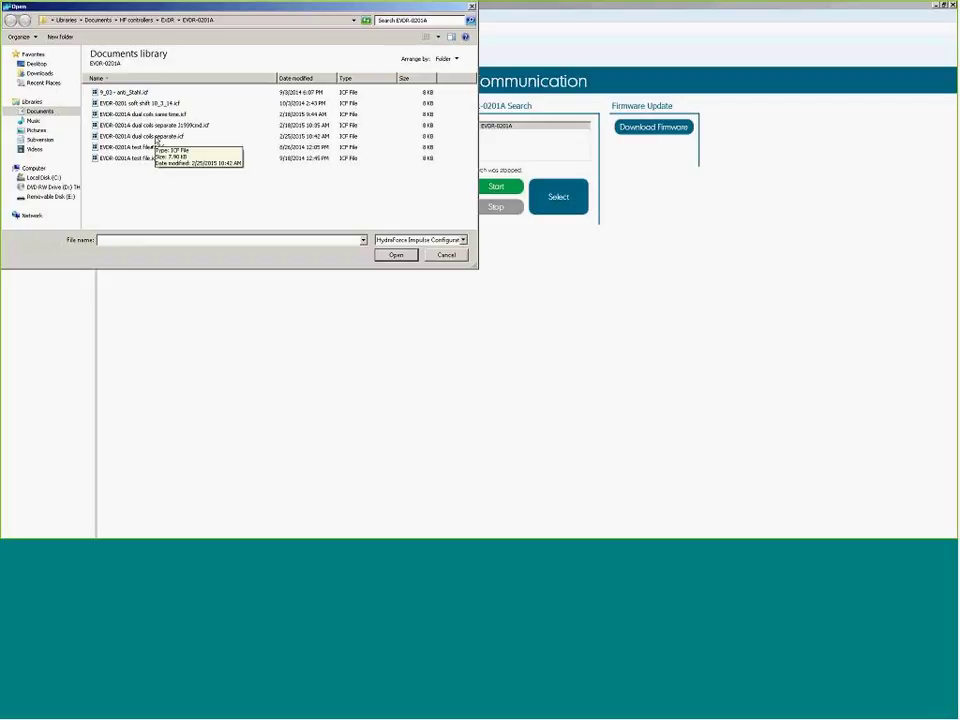
left_click(154, 137)
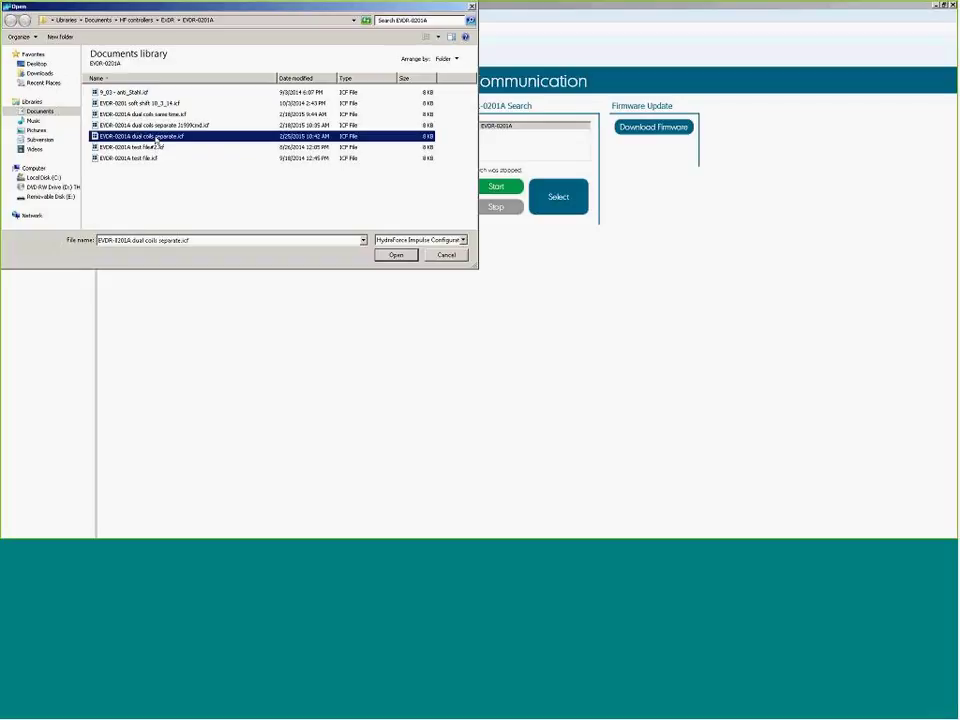
left_click(398, 255)
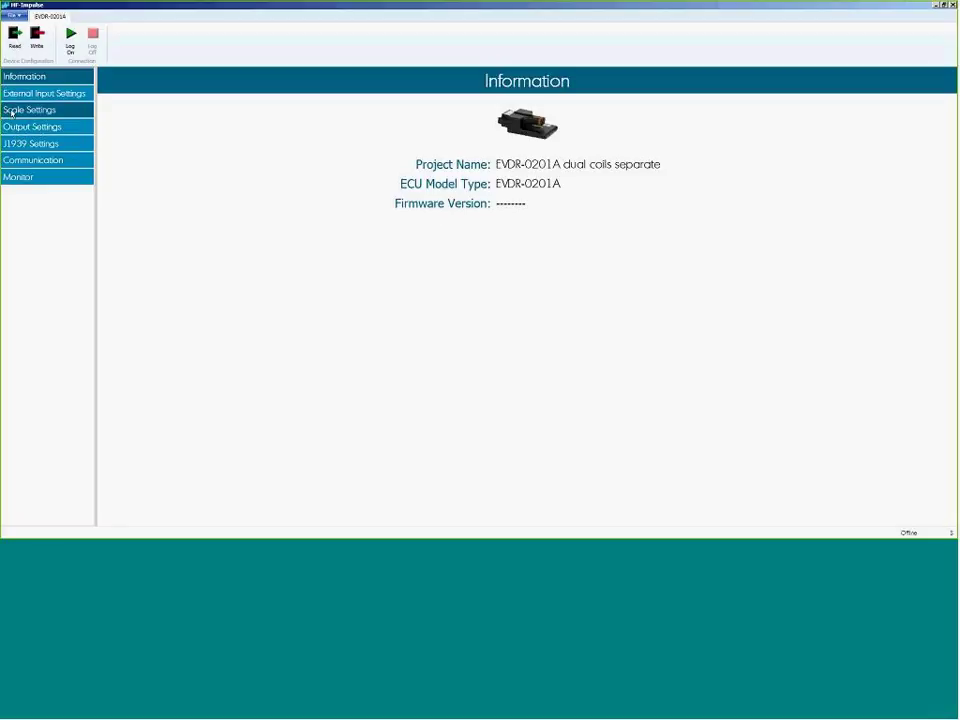
Review the external input settings and the available input type options without changing the selection
left_click(51, 95)
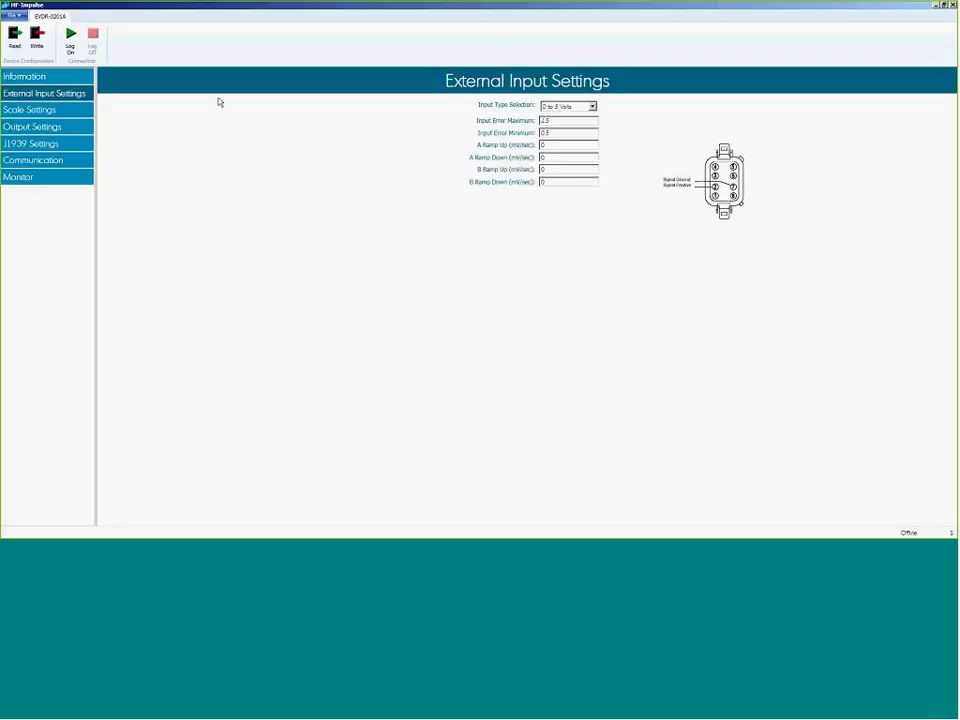
left_click(592, 106)
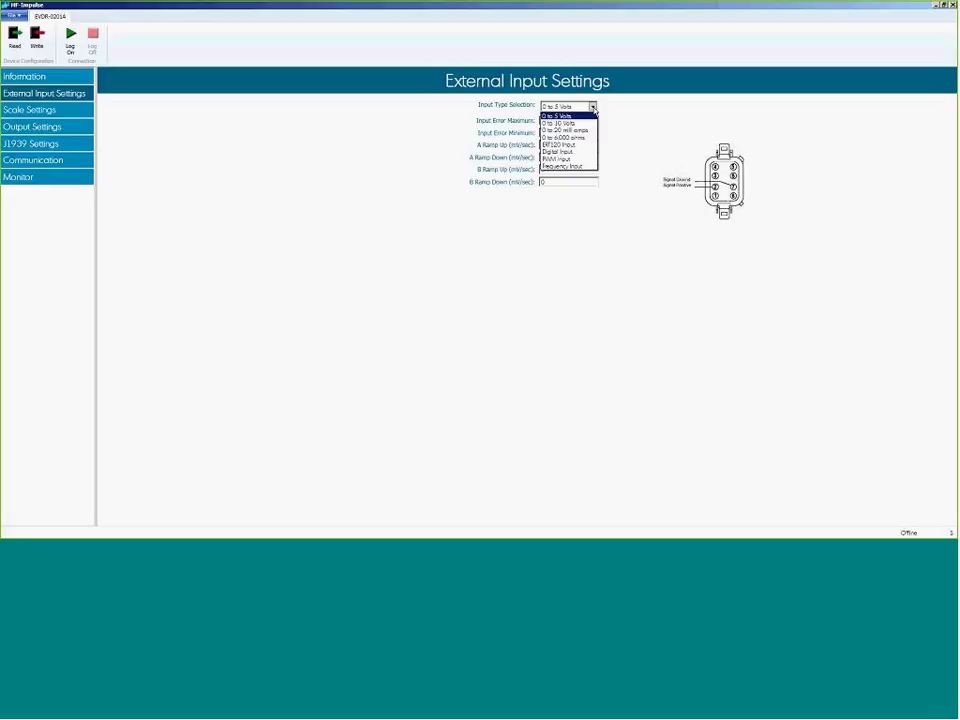
left_click(437, 89)
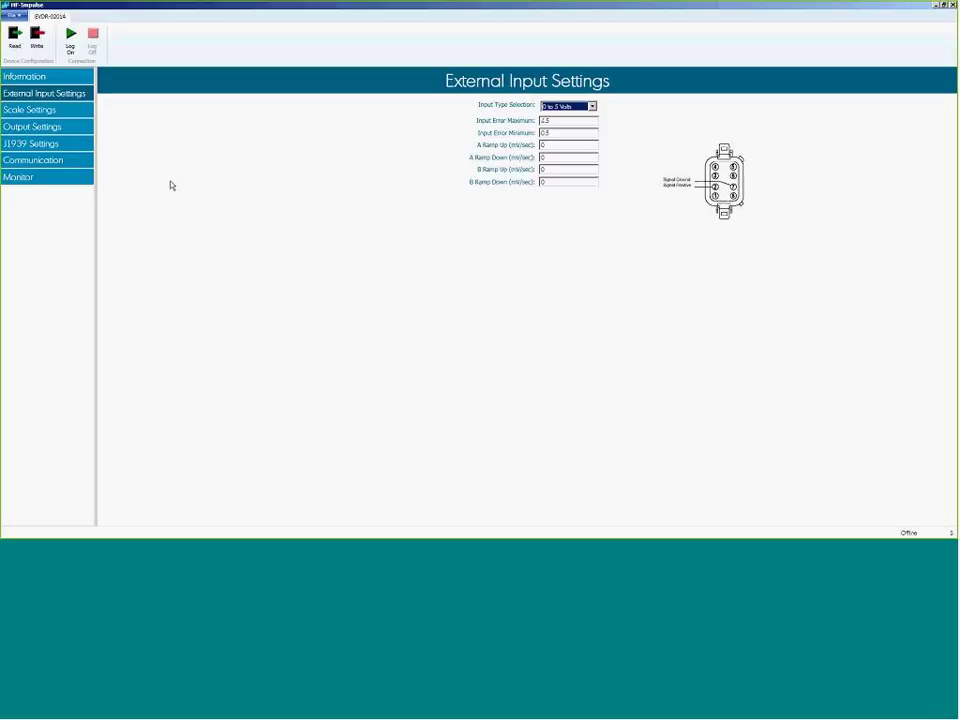
Set the input type of both the A coil and the B coil to External Input in the scale settings
left_click(62, 112)
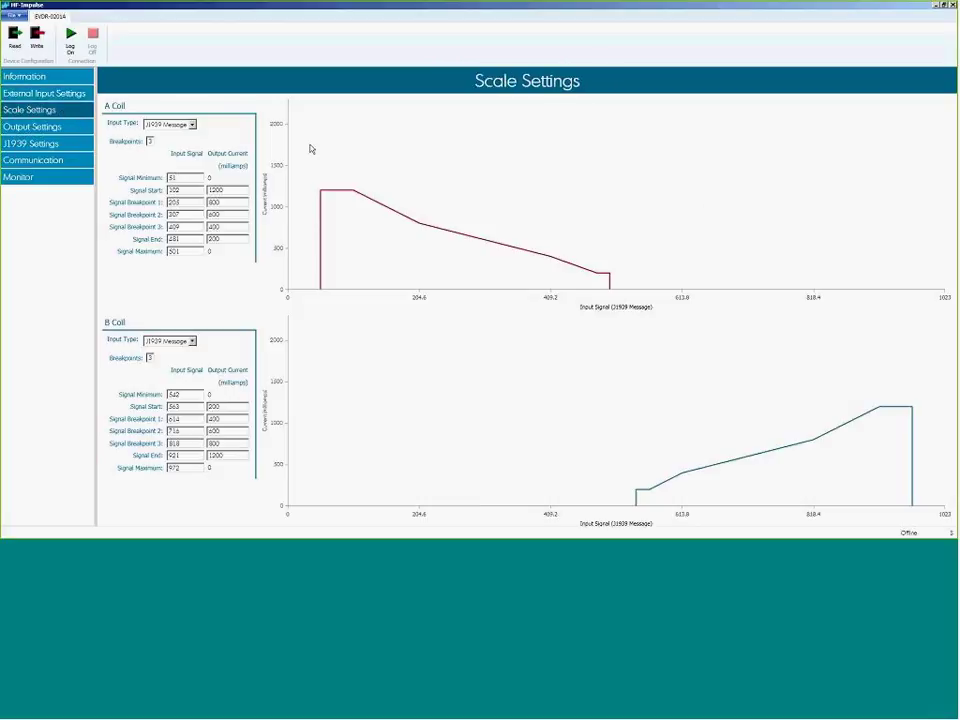
left_click(192, 124)
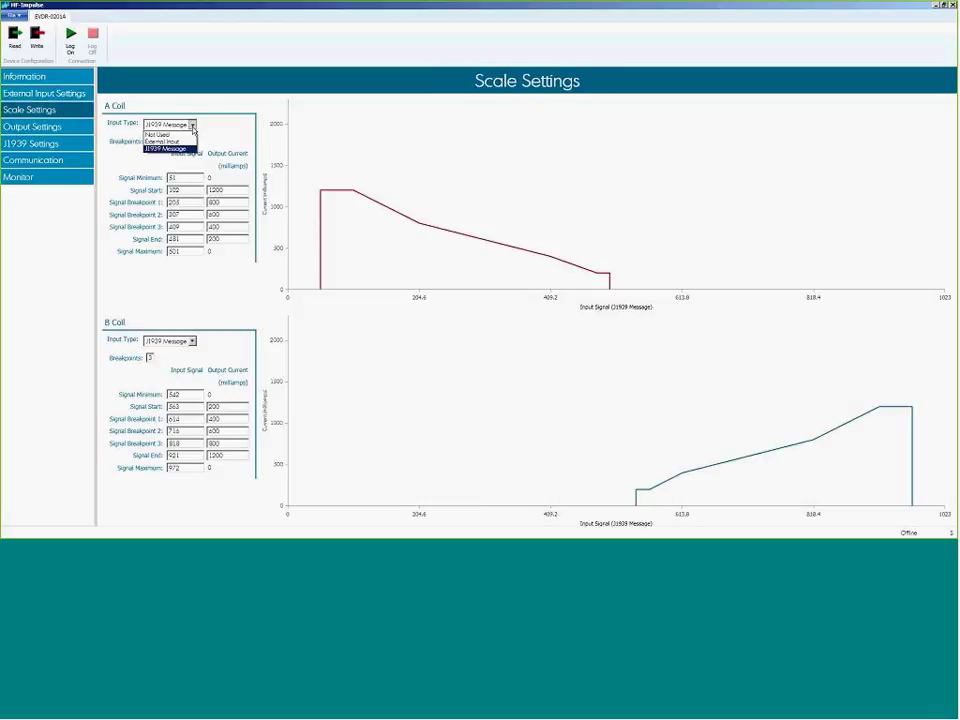
left_click(162, 141)
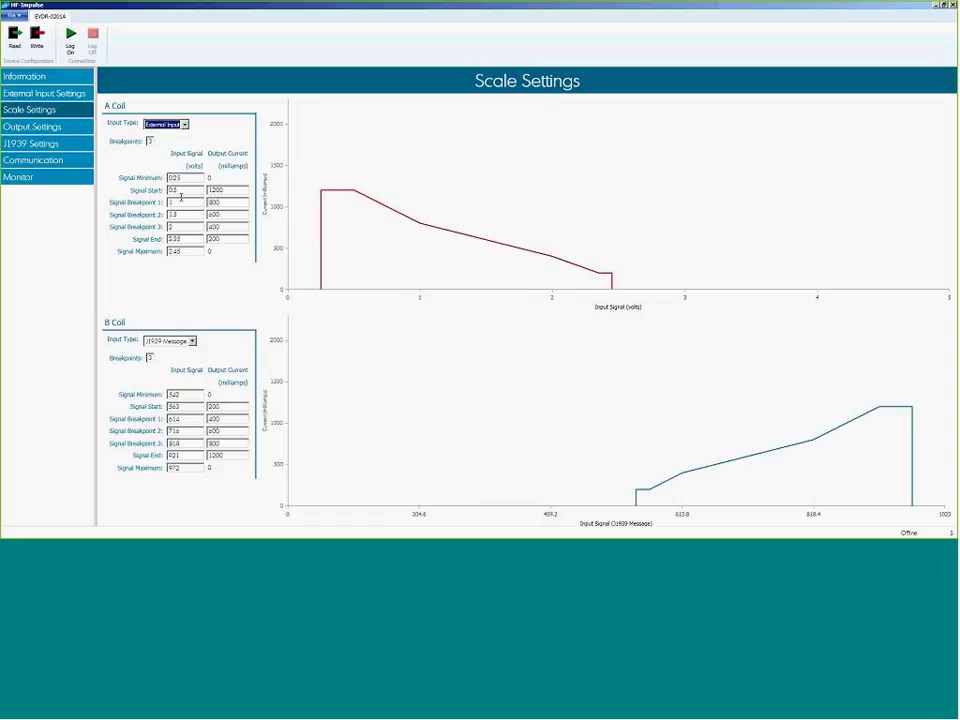
left_click(192, 341)
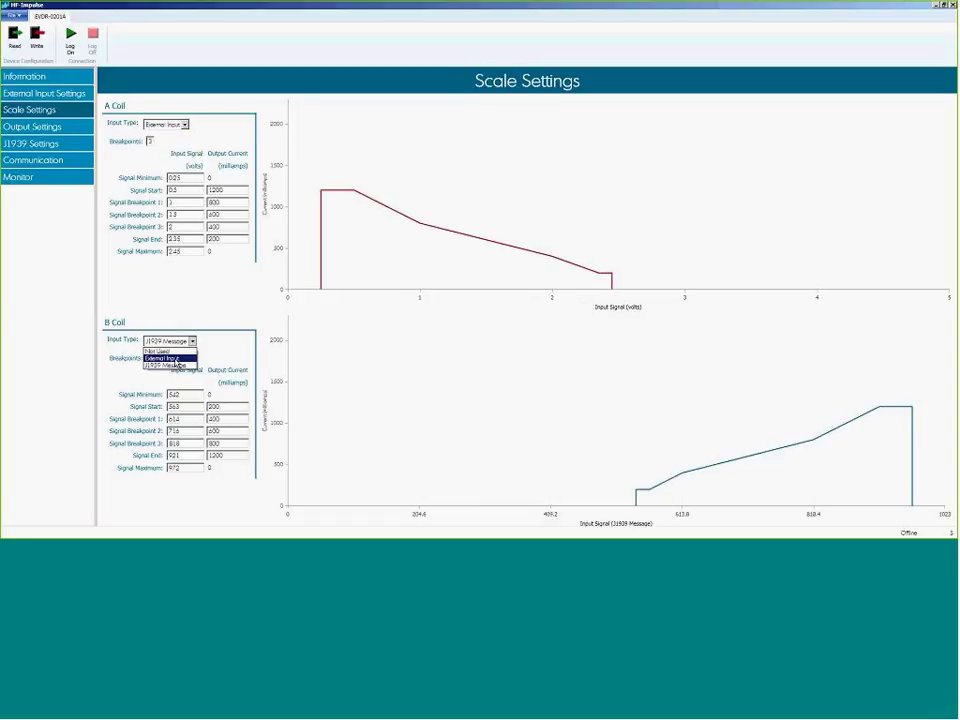
left_click(174, 360)
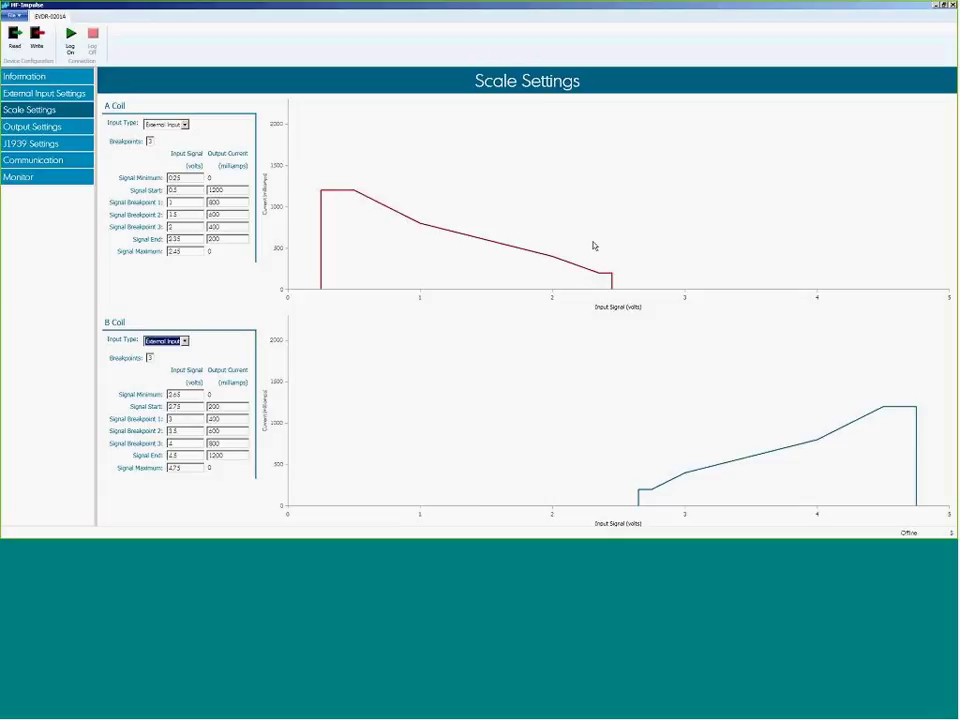
Review the output, J1939 and communication settings and the monitoring page of the project
left_click(55, 127)
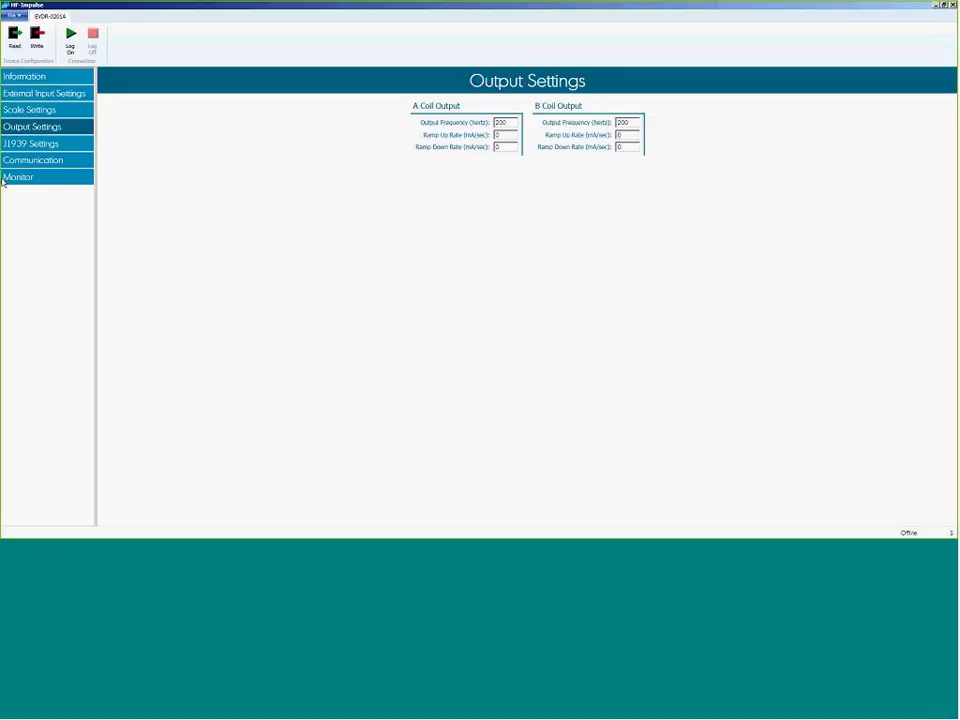
left_click(8, 143)
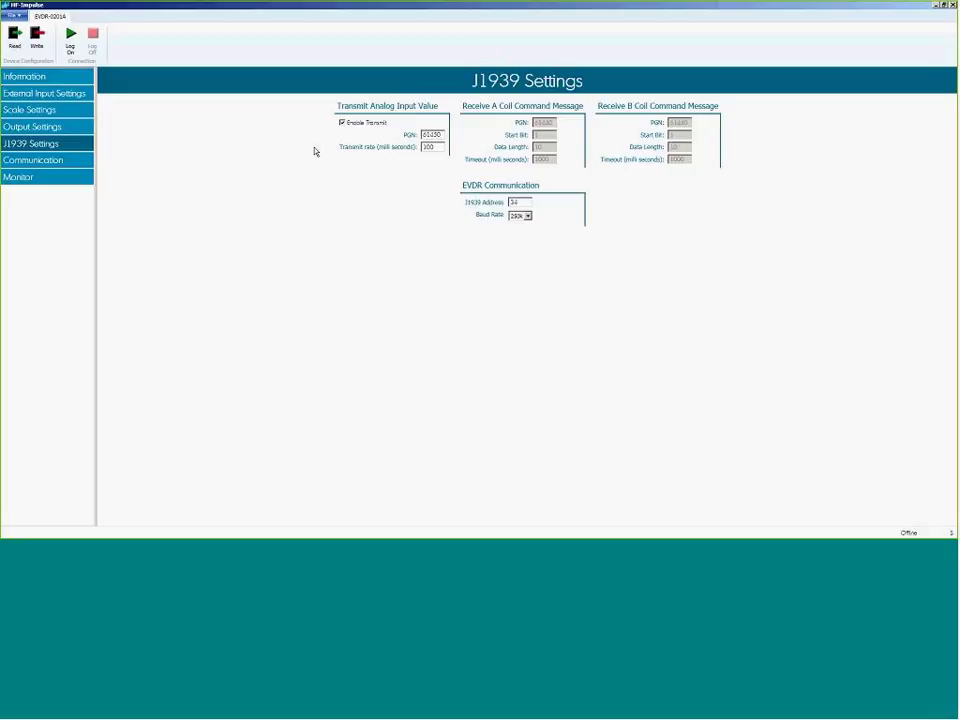
left_click(64, 161)
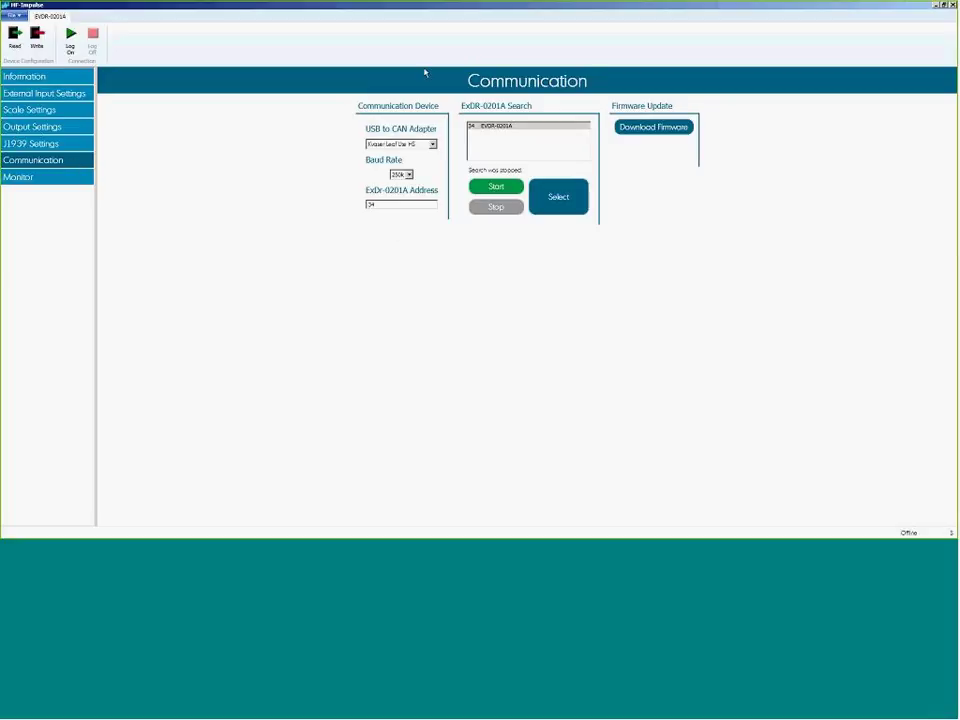
left_click(59, 179)
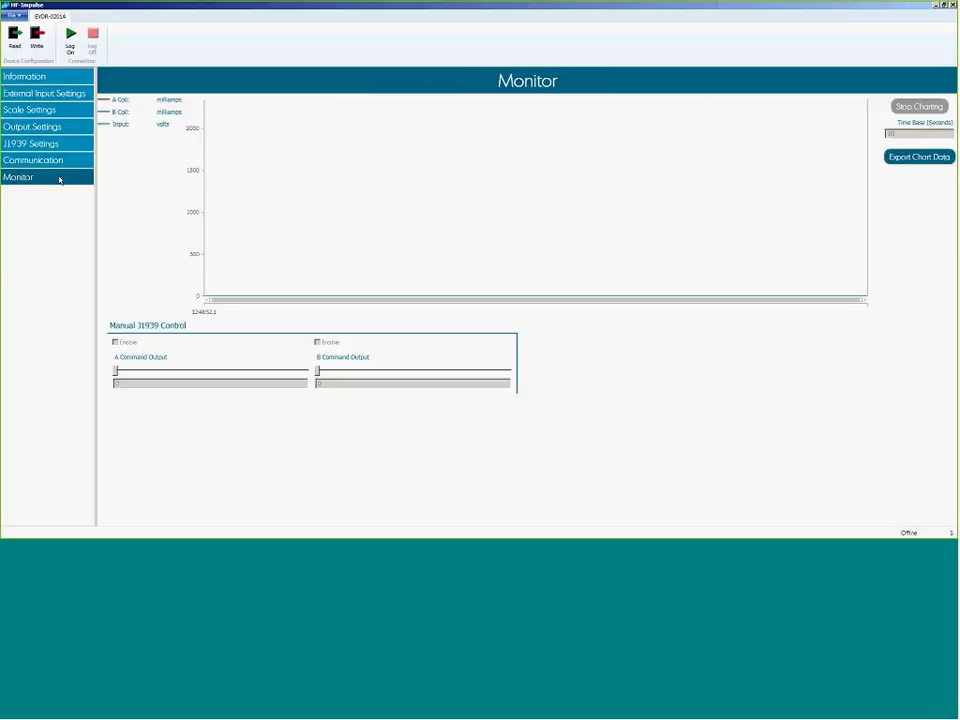
Write the configuration to the controller and log on to start live monitoring
left_click(38, 44)
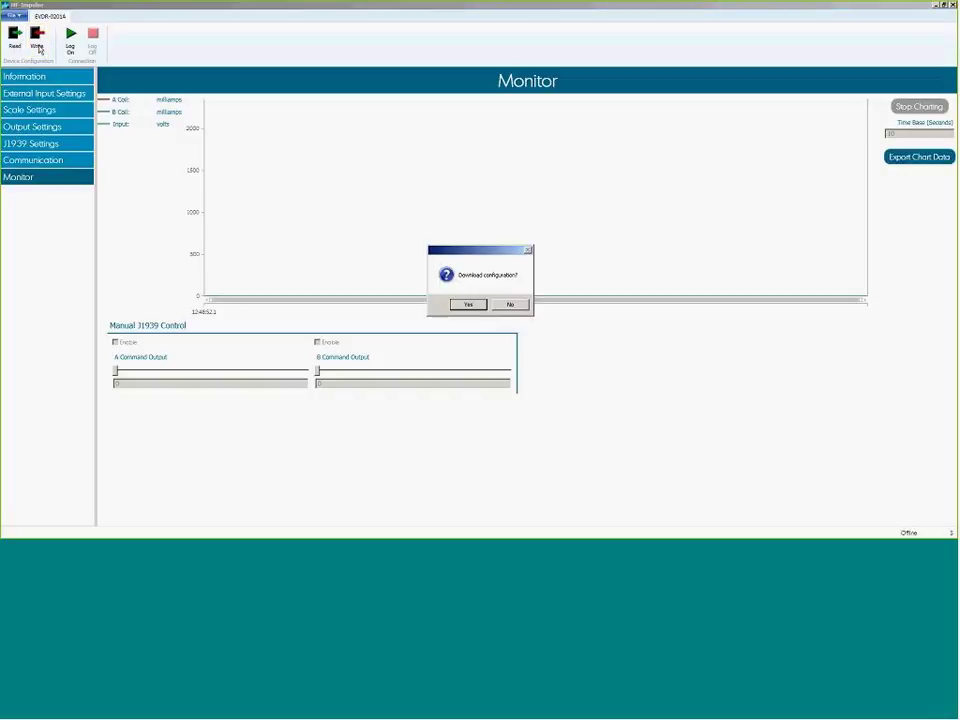
left_click(465, 308)
left_click(500, 301)
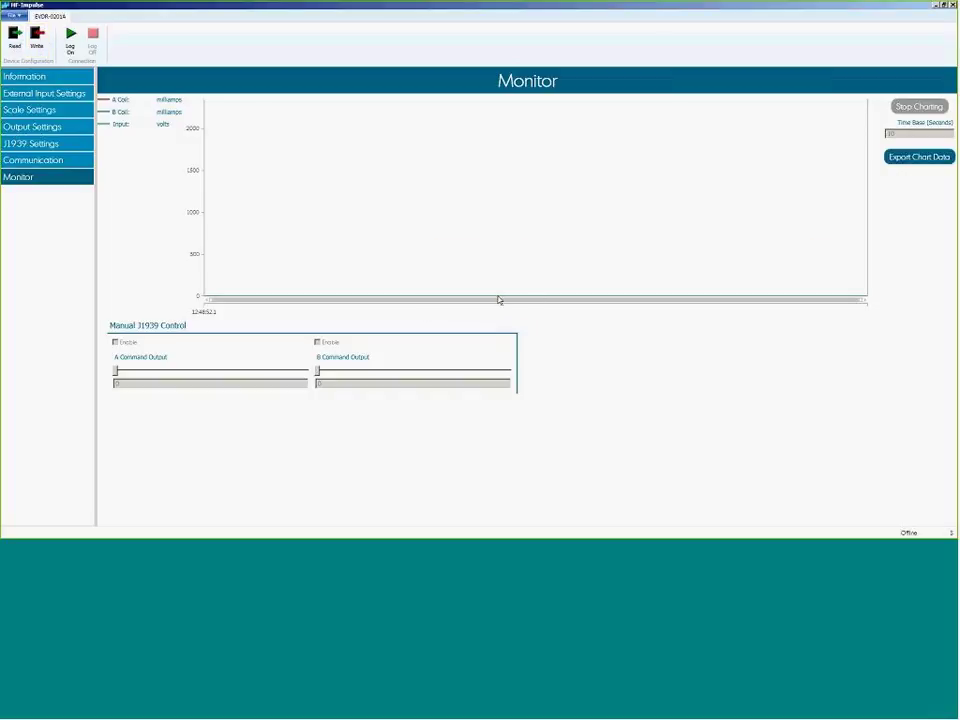
left_click(71, 38)
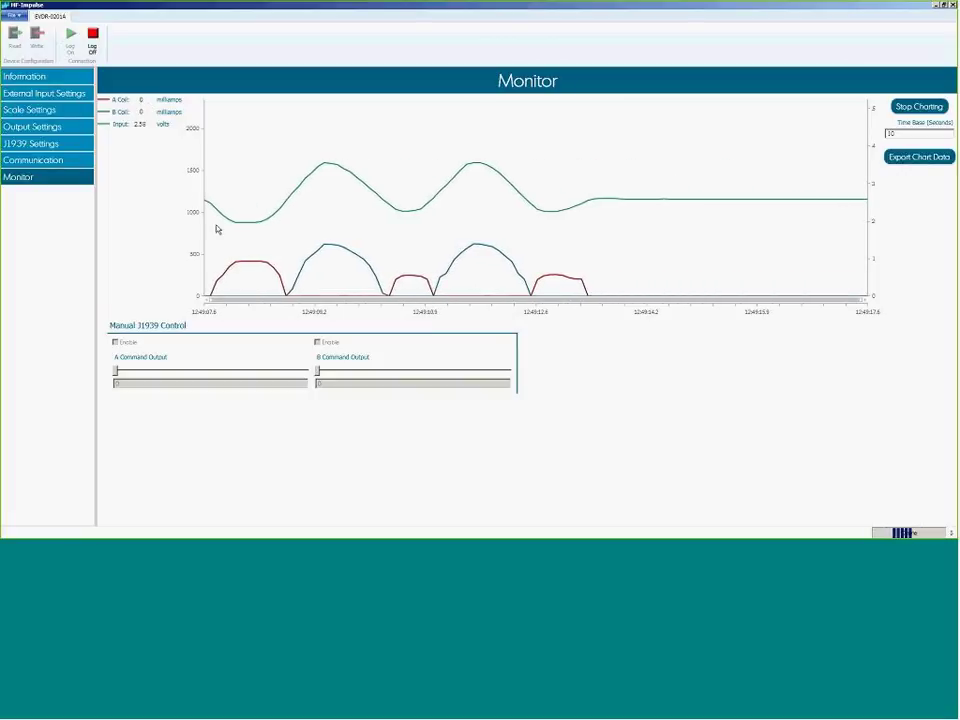
Check the controller's project information and external input error limits while online, returning to the live monitor
left_click(40, 79)
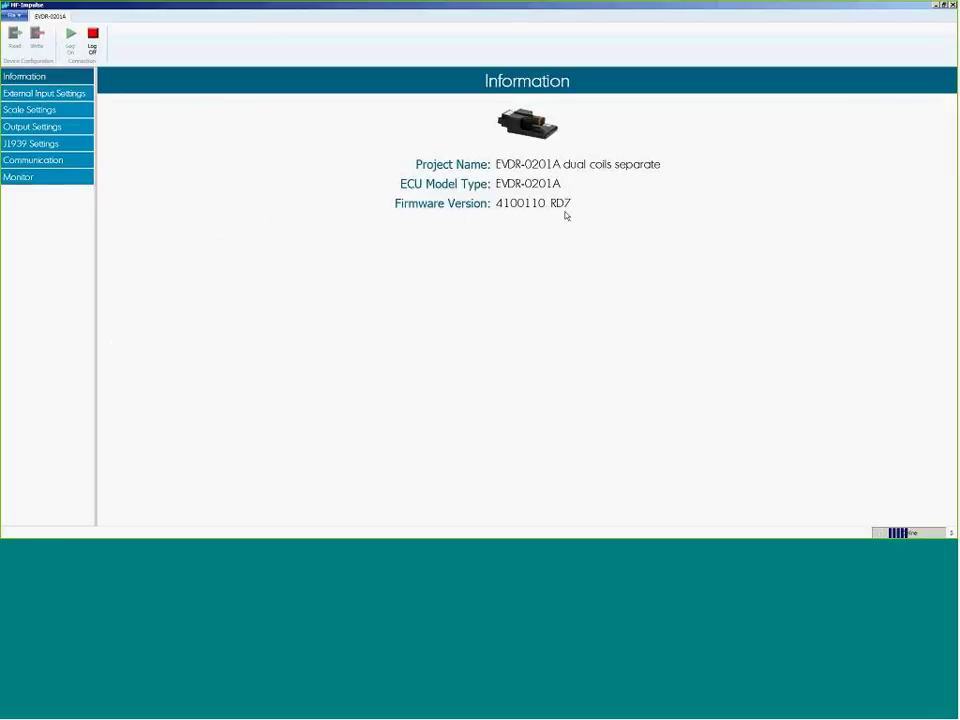
left_click(58, 178)
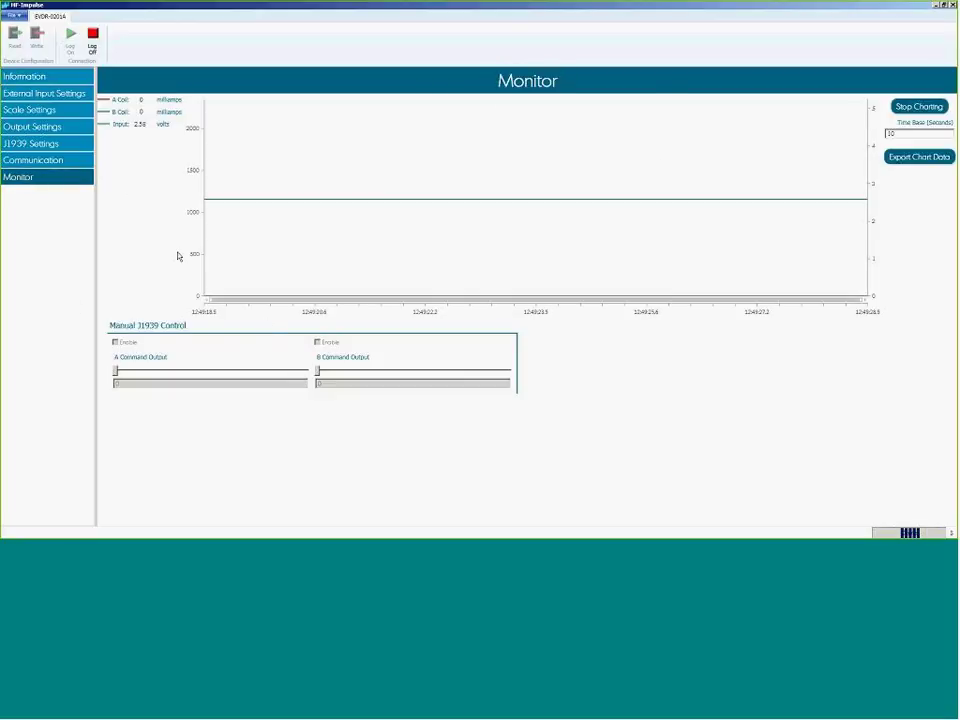
left_click(57, 93)
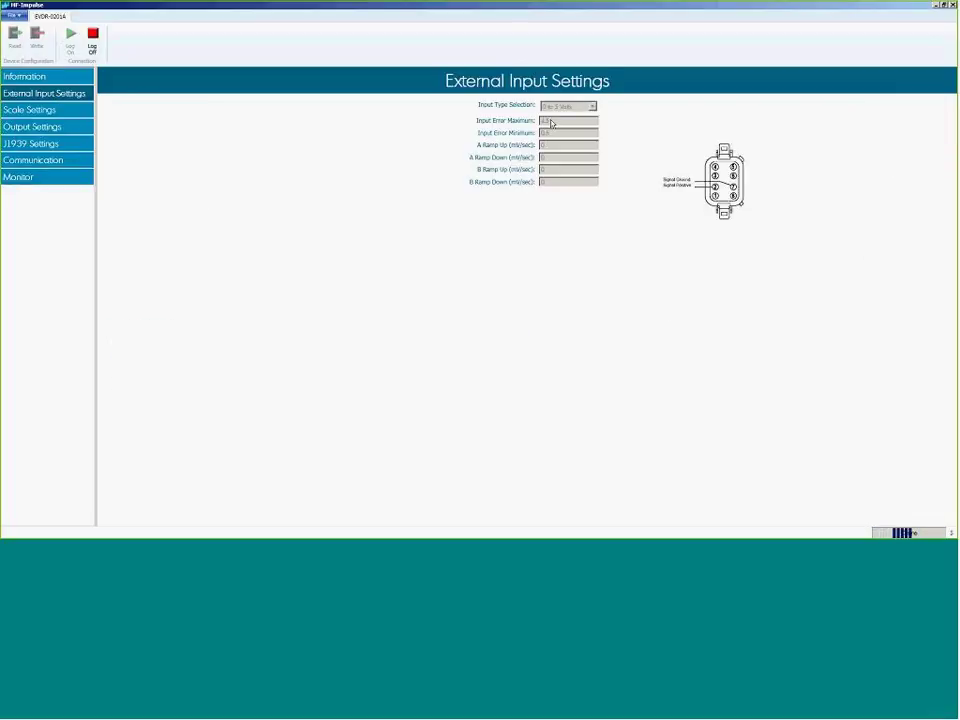
left_click(30, 77)
left_click(58, 177)
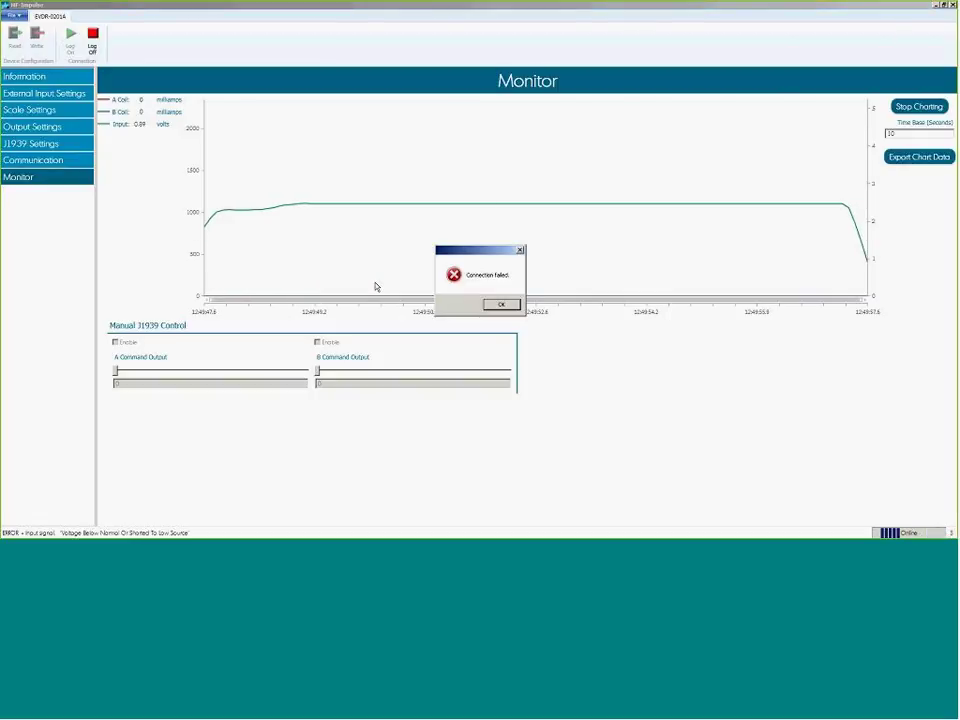
Dismiss the connection errors and log back on to the controller each time to resume monitoring
left_click(503, 304)
left_click(72, 37)
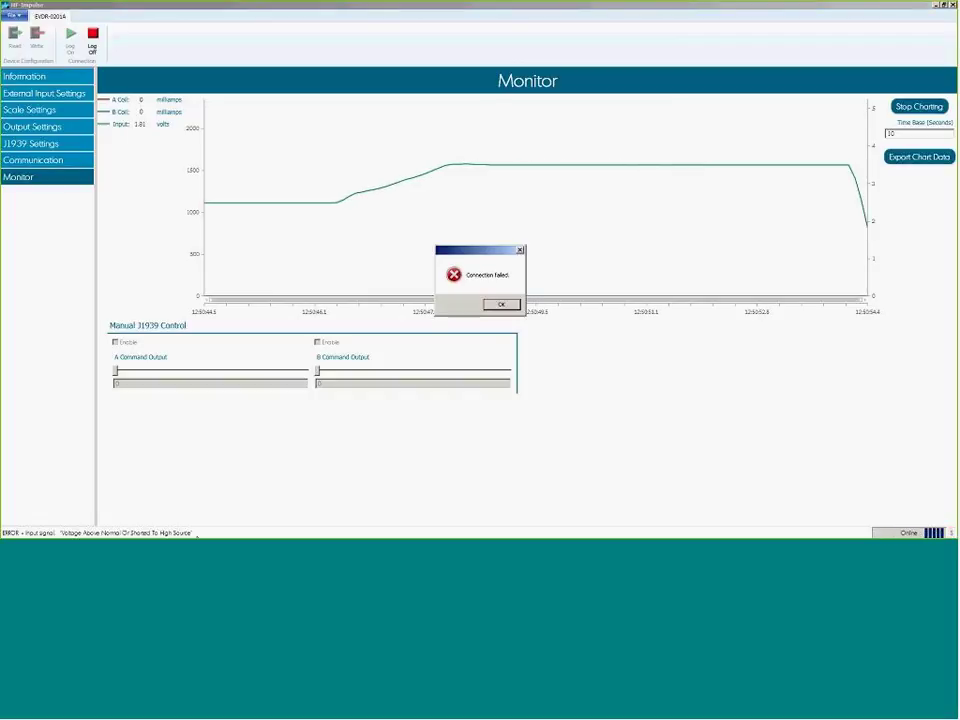
left_click(500, 305)
left_click(71, 40)
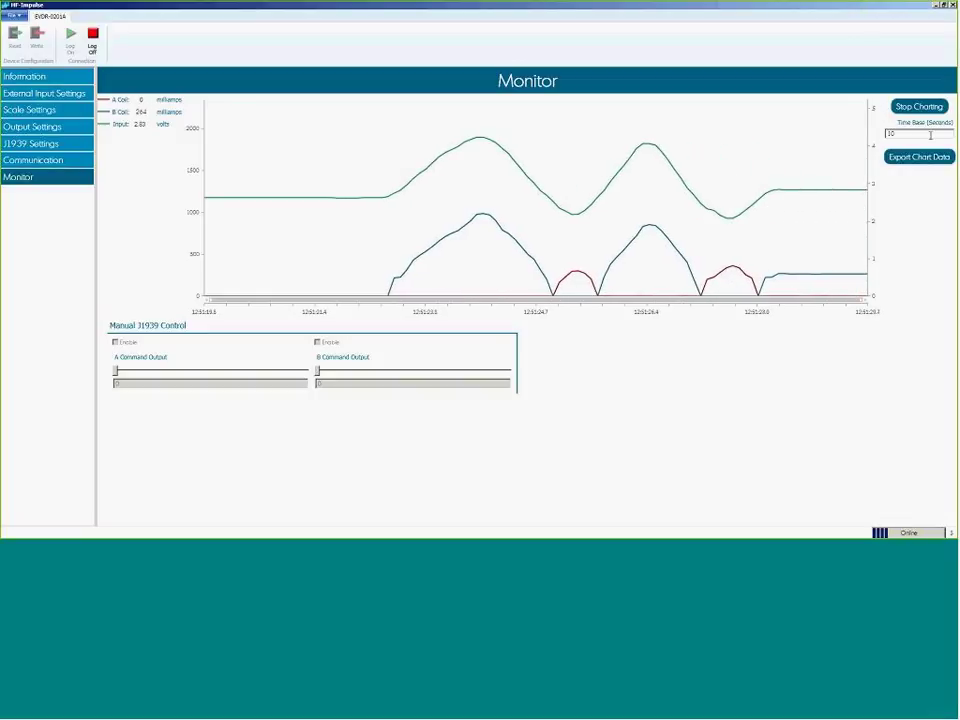
Stop charting and export the chart data as "EVDR-0201A test.CSV" in the EVDR-0201A folder, replacing the existing file
left_click(918, 106)
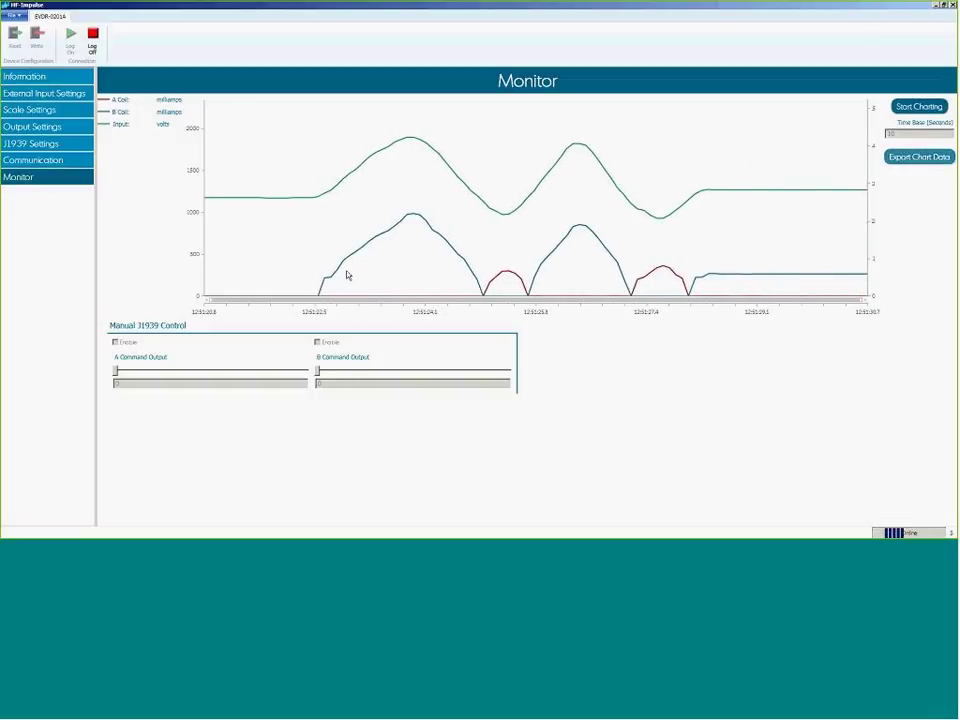
left_click(127, 125)
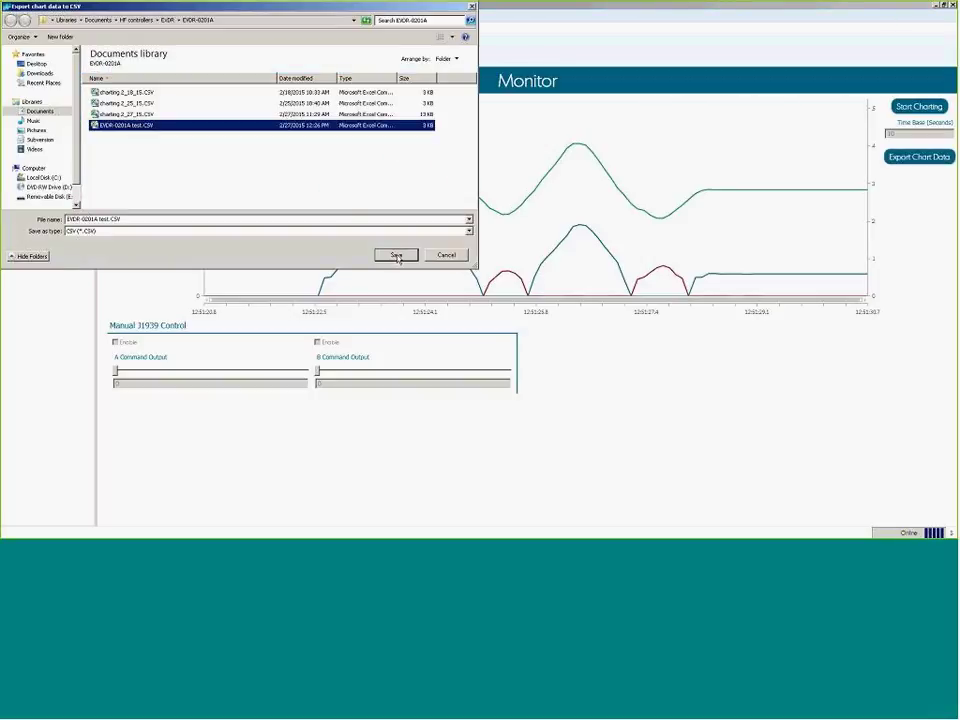
left_click(397, 256)
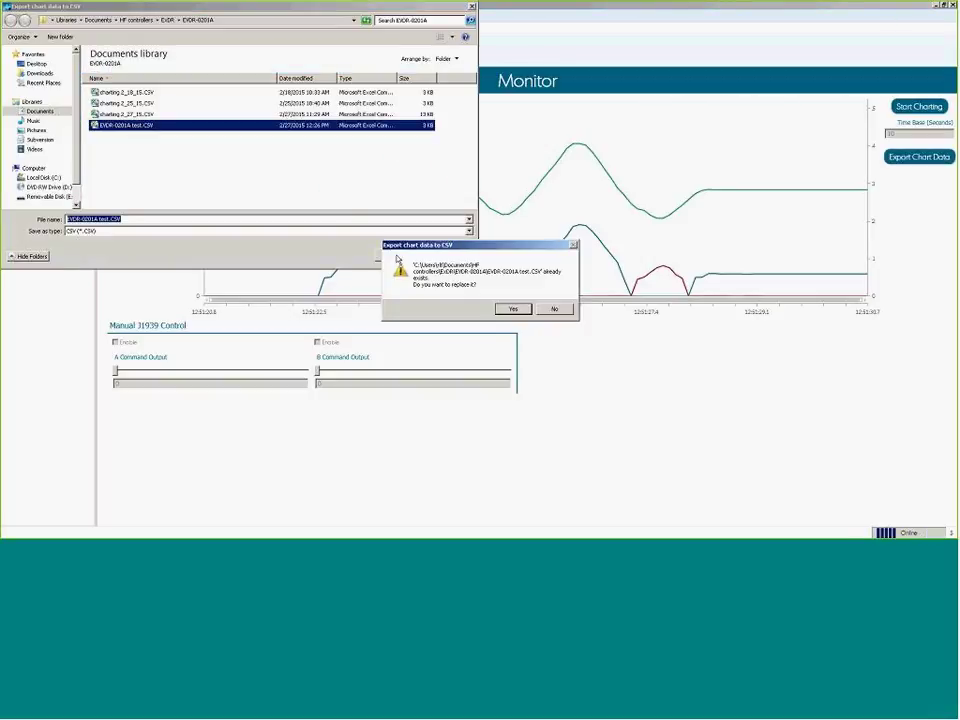
left_click(516, 309)
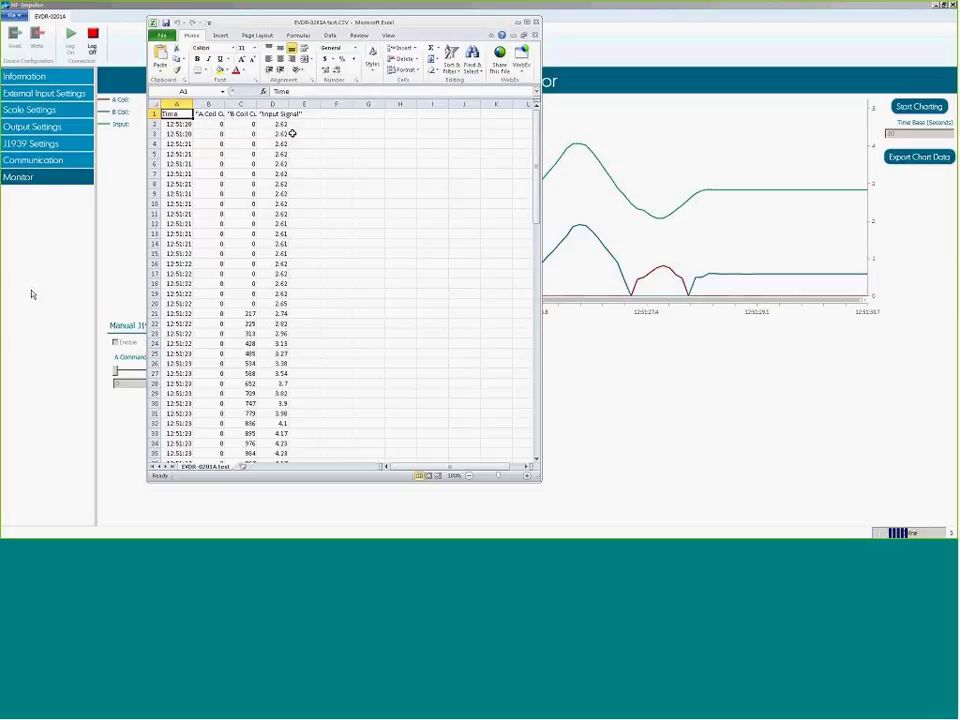
Examine the exported coil current and input signal data in Excel, close it, and restart charting in HF-Impulse
mouse_move(536, 163)
left_mouse_down()
mouse_move(521, 332)
mouse_move(527, 401)
mouse_move(520, 150)
left_mouse_up()
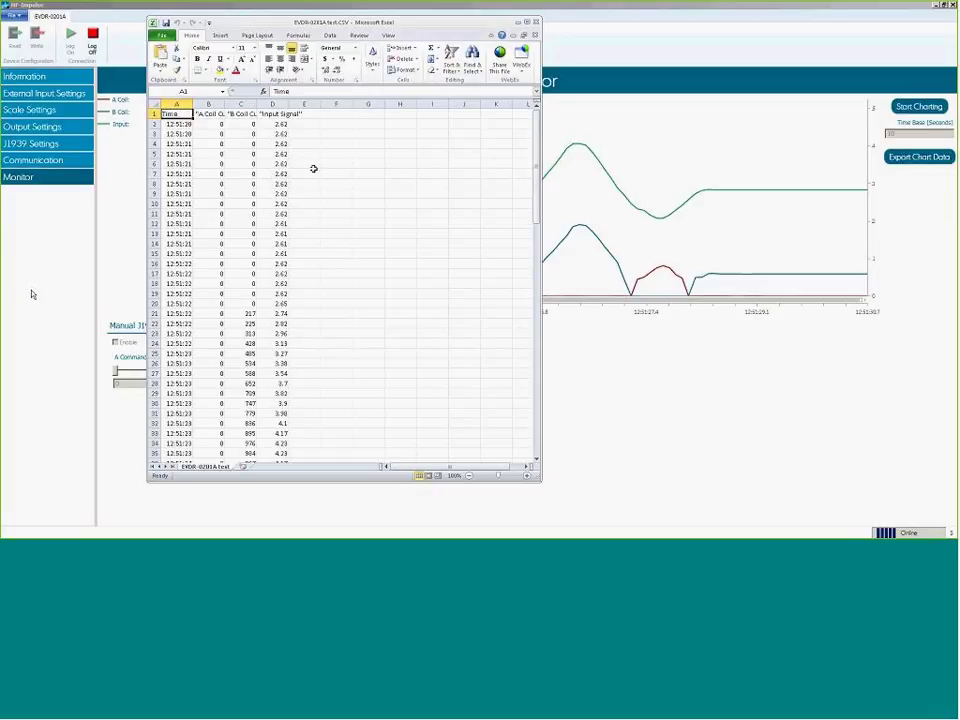
left_click(535, 21)
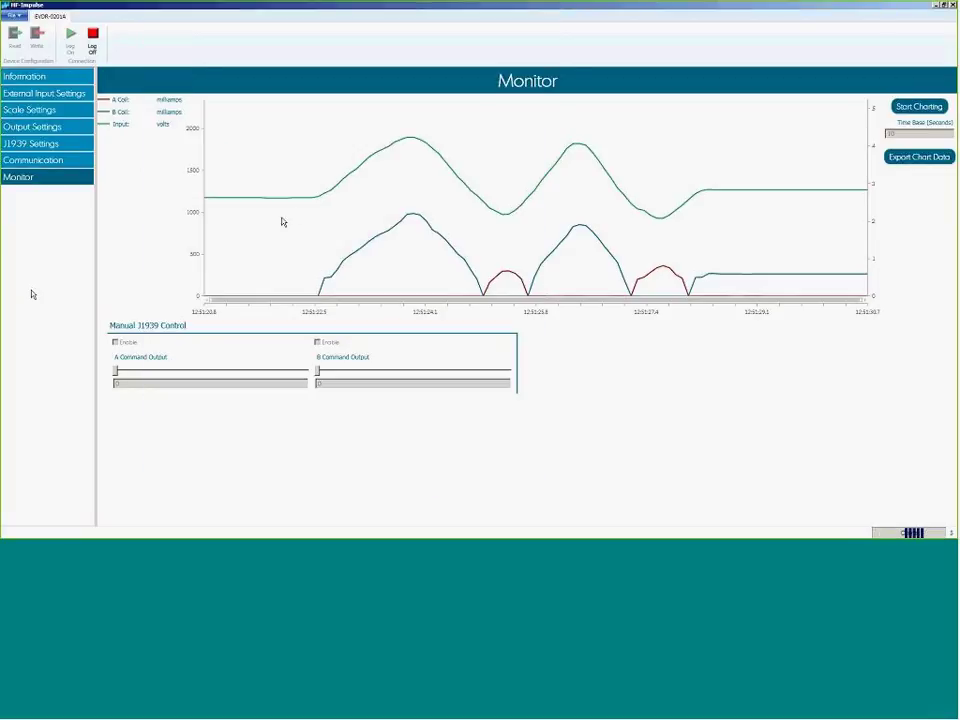
left_click(919, 106)
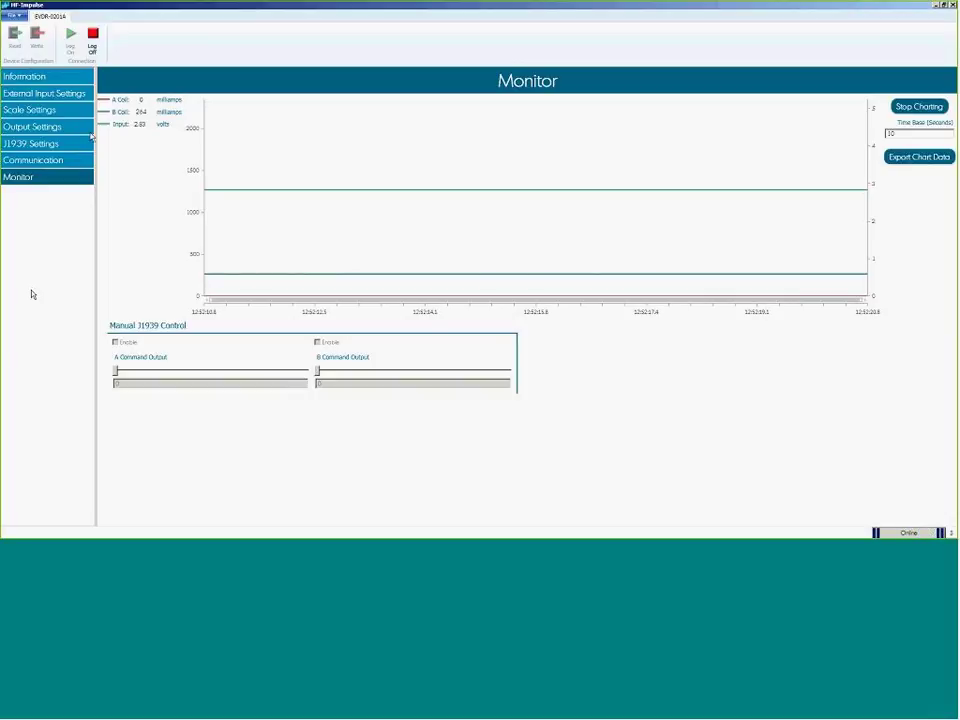
Log off the controller and set the input type of both the A coil and the B coil to J1939 Message
left_click(97, 41)
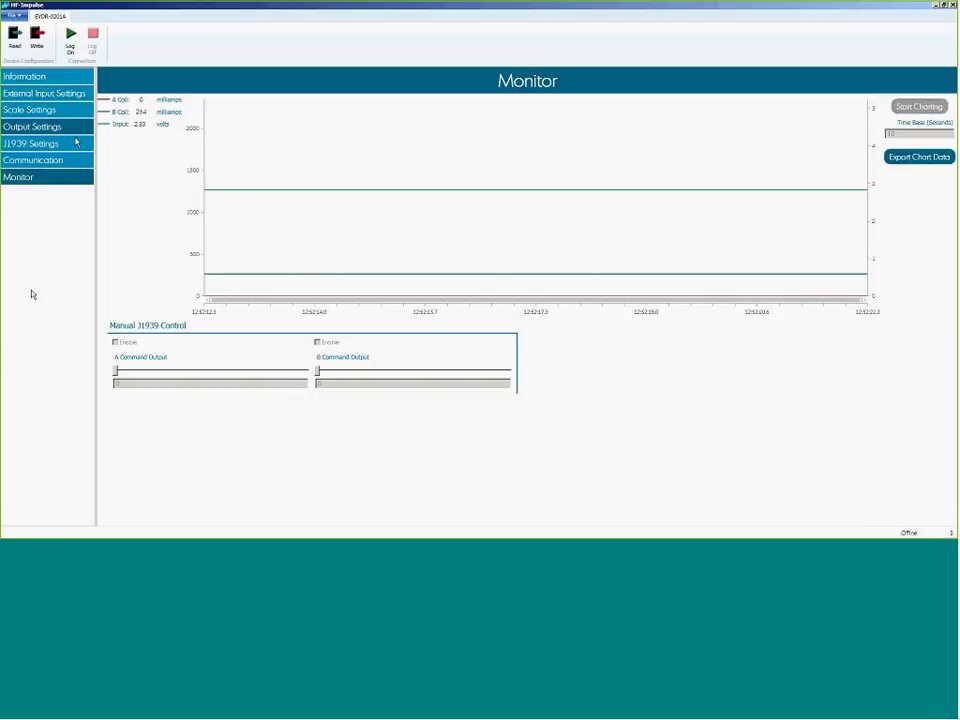
left_click(50, 94)
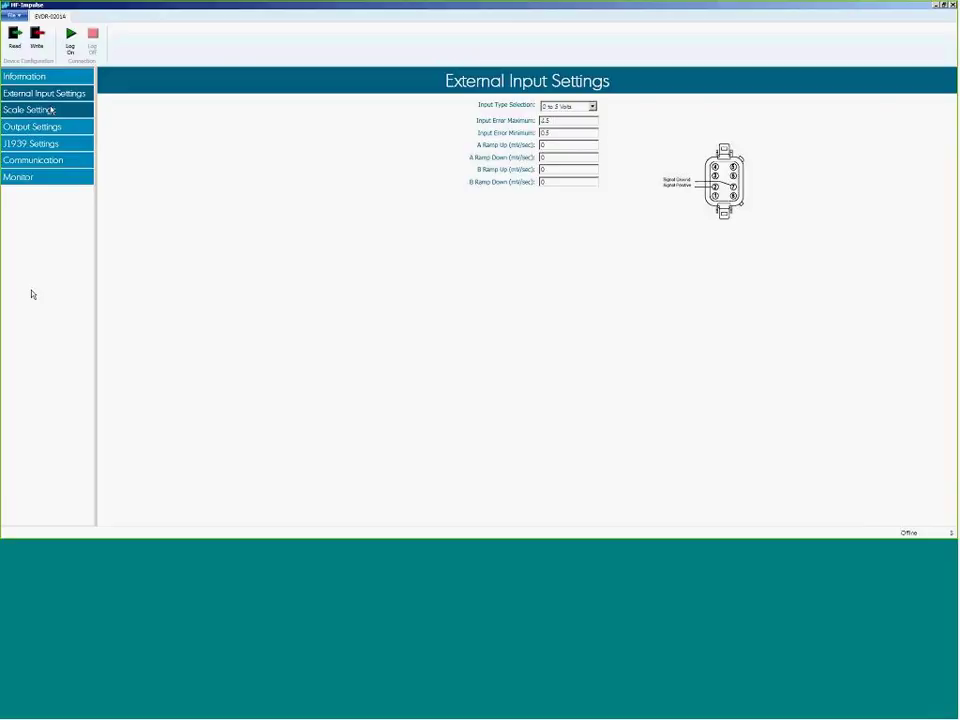
left_click(52, 110)
left_click(184, 124)
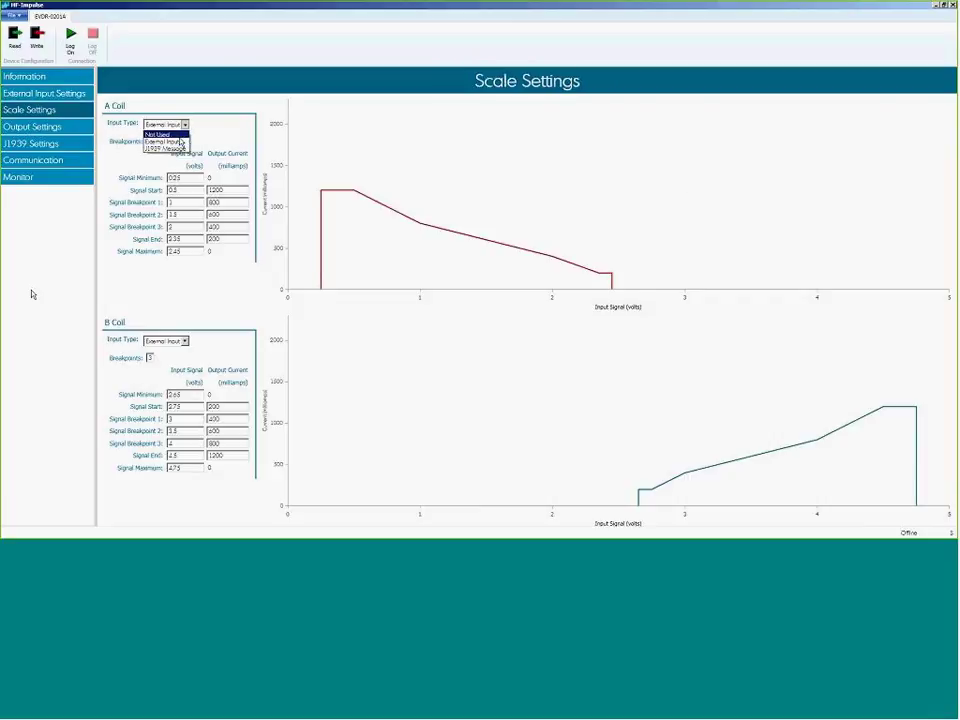
left_click(168, 149)
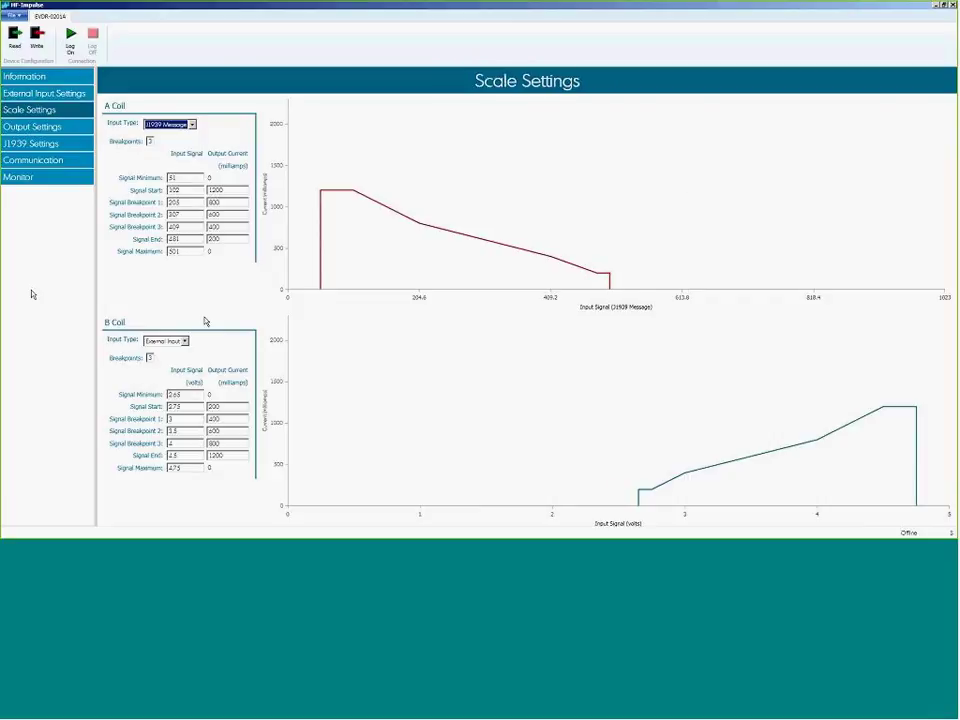
left_click(185, 341)
left_click(178, 365)
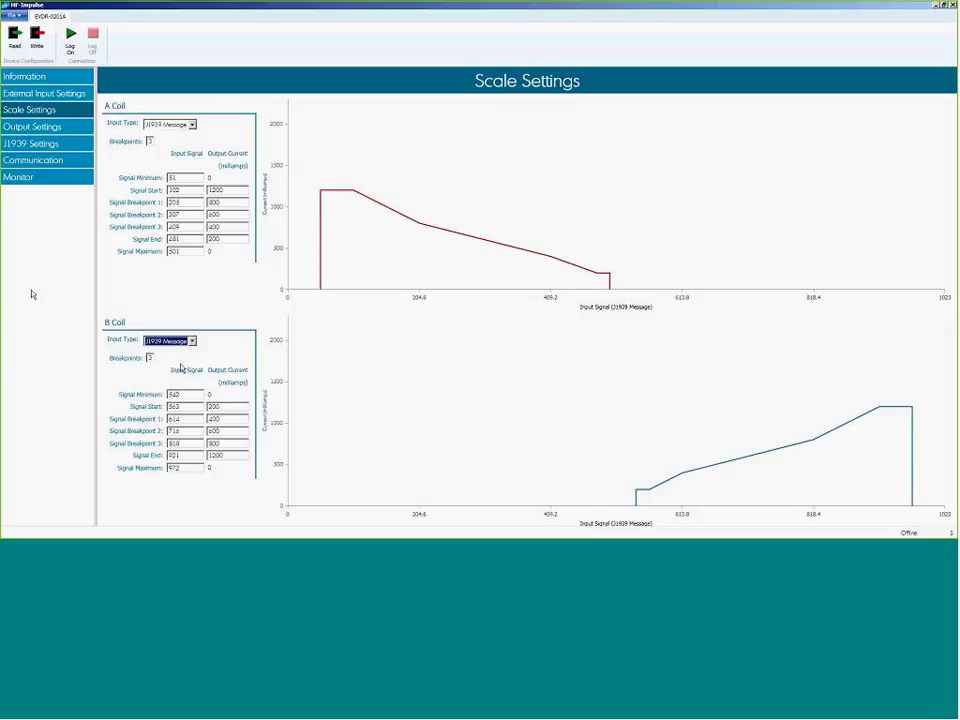
Write the J1939 configuration to the controller and log on again
left_click(36, 38)
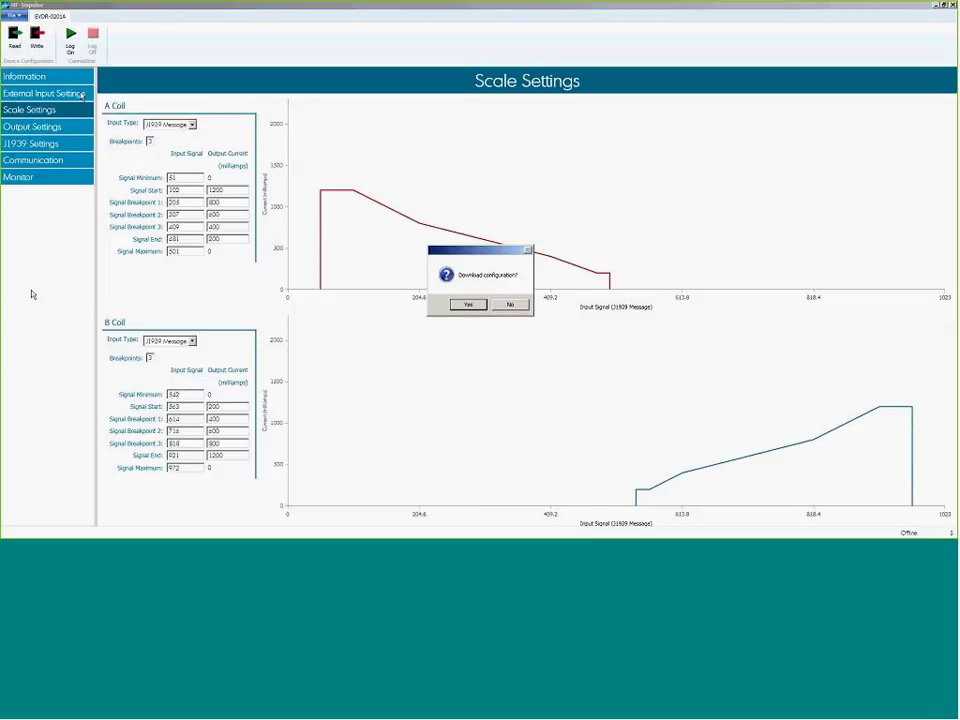
left_click(468, 305)
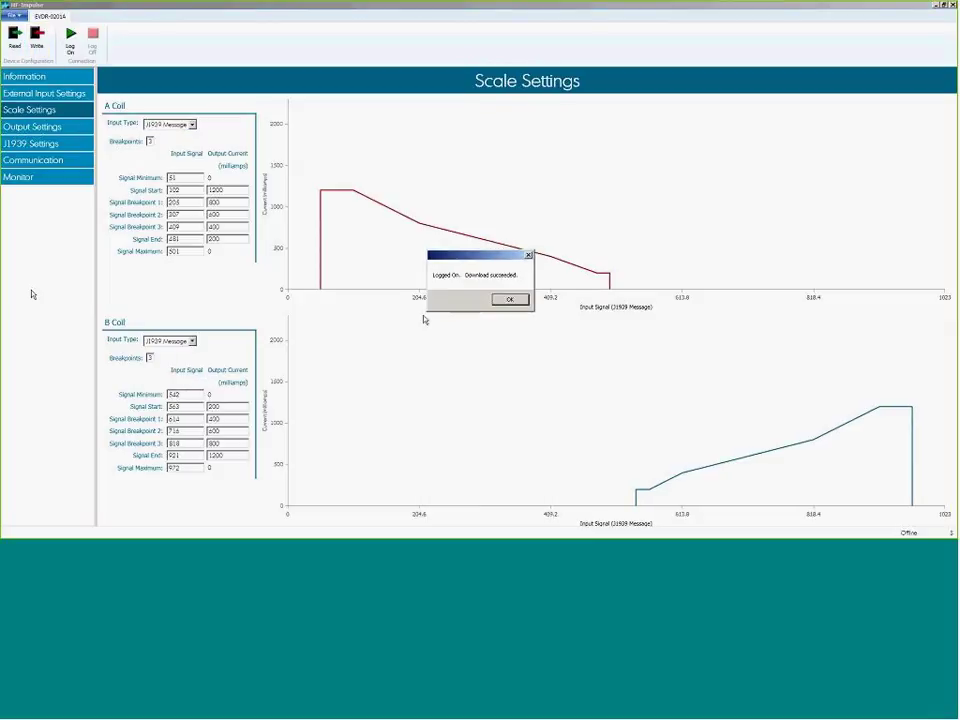
left_click(519, 302)
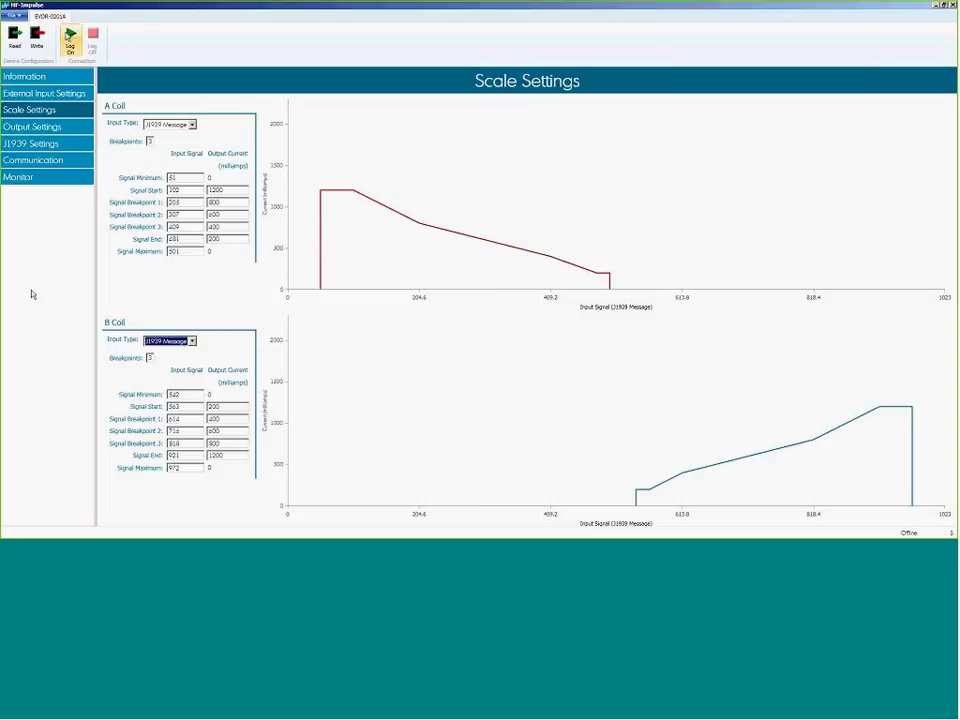
left_click(70, 36)
Check the J1939 command message settings, then enable manual J1939 control and vary the A command output, ending at 389
left_click(52, 144)
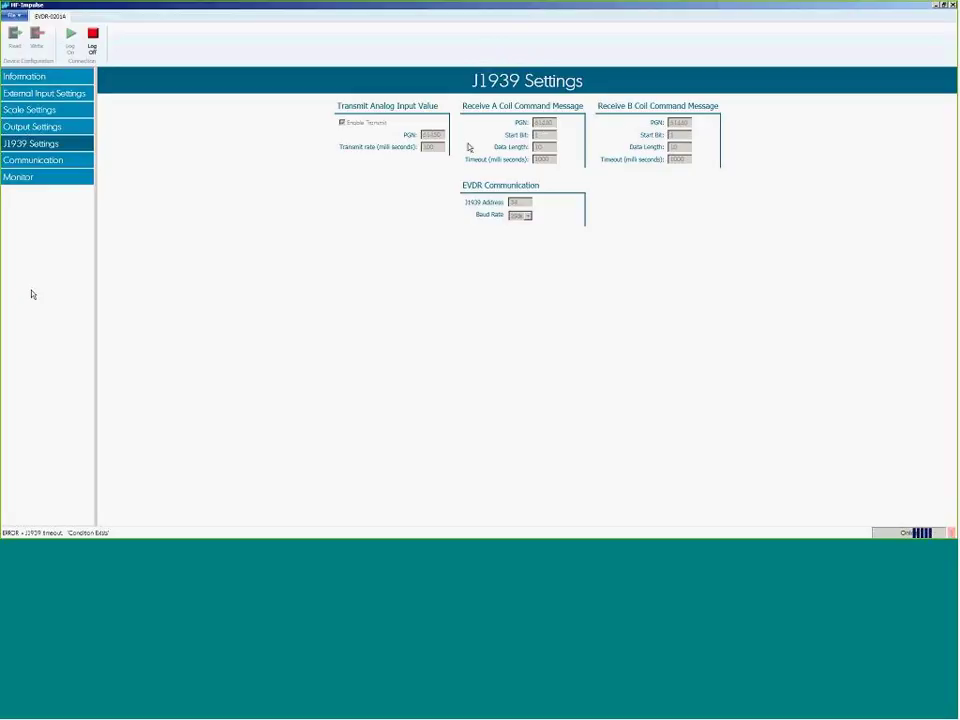
left_click(51, 178)
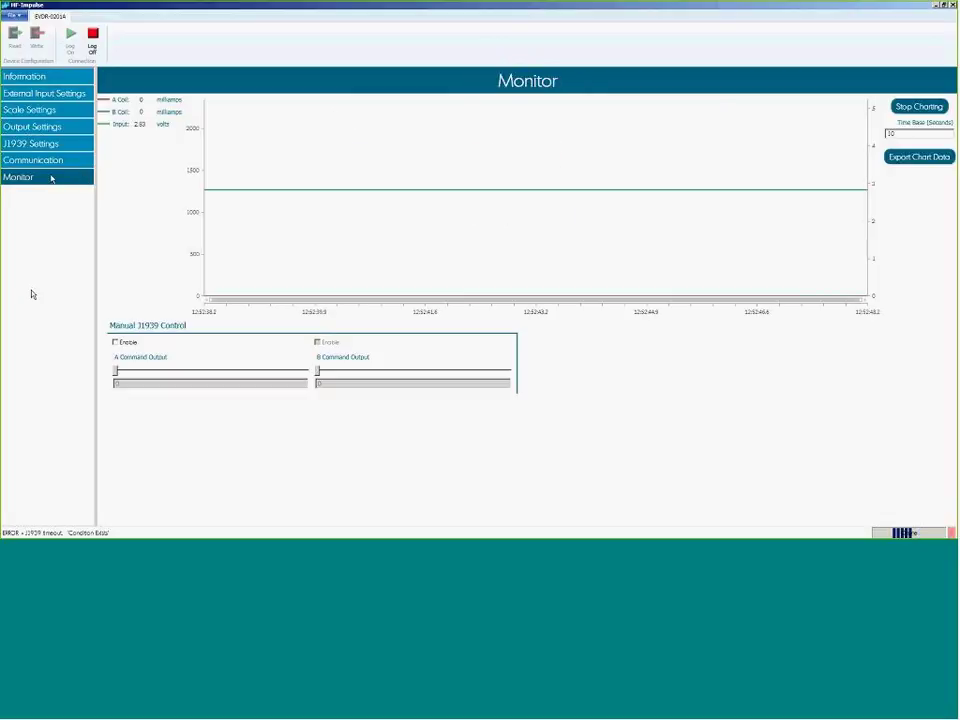
left_click(116, 343)
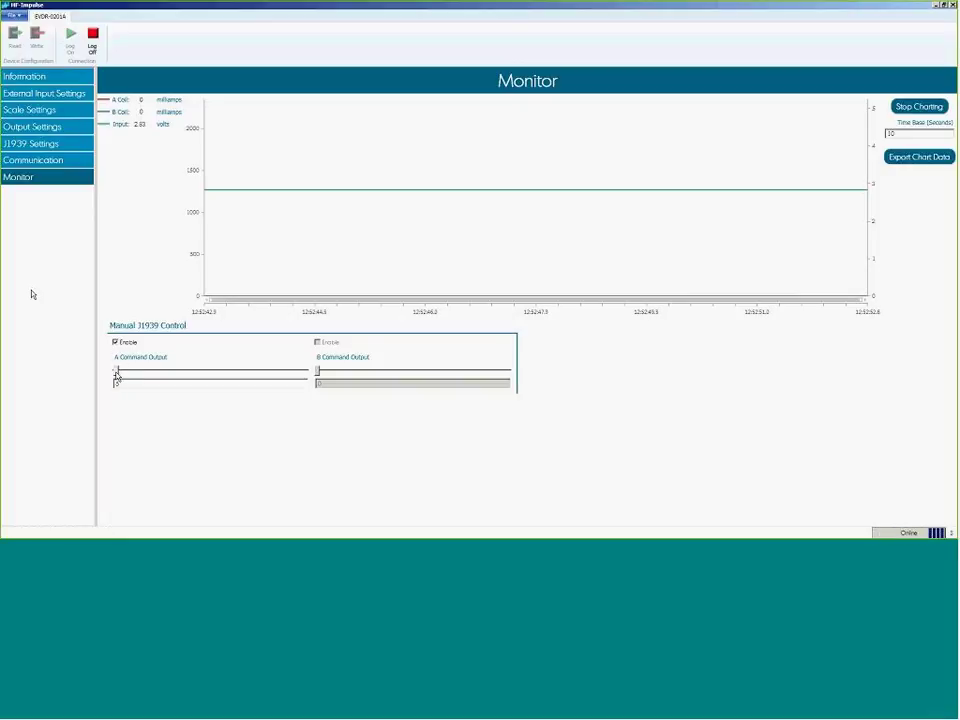
mouse_move(119, 374)
left_mouse_down()
mouse_move(291, 373)
mouse_move(260, 372)
left_mouse_up()
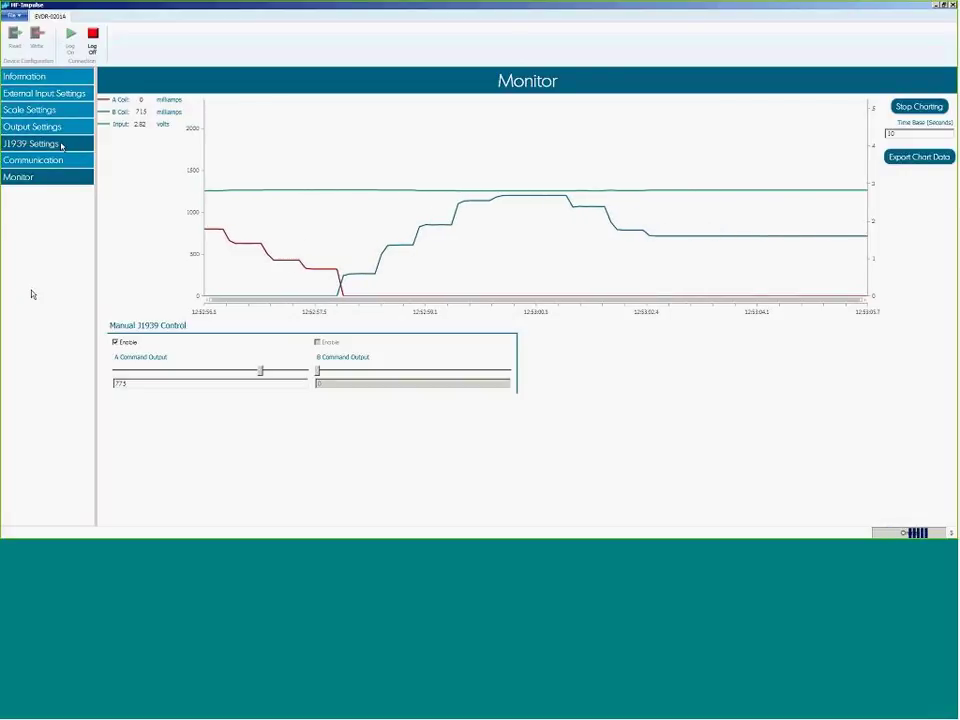
left_click_drag(260, 373, 187, 372)
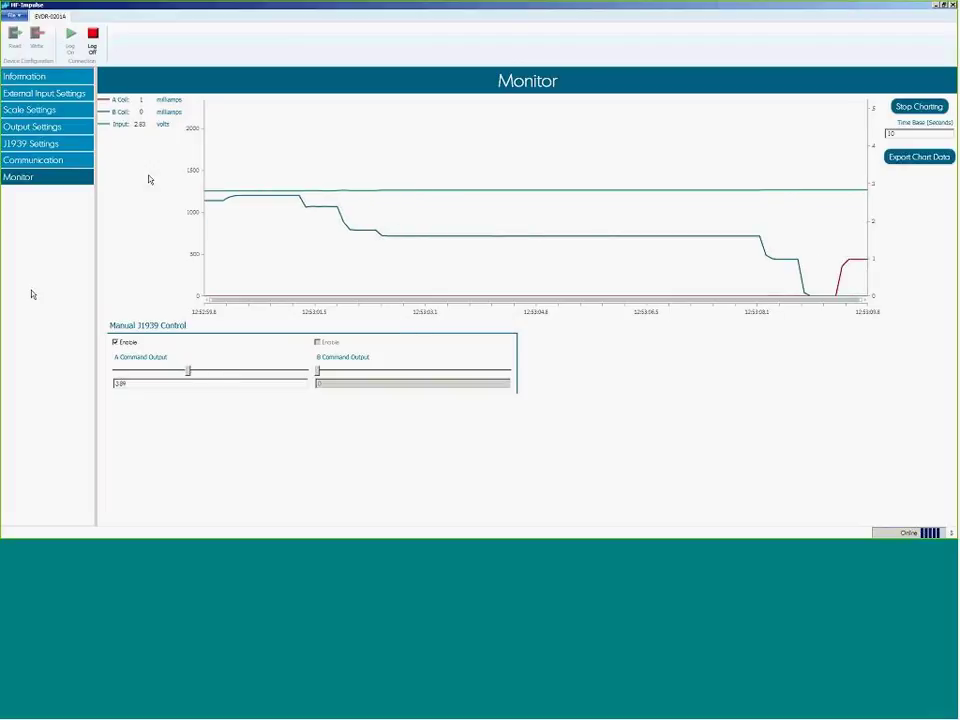
Check the coil signal ranges in the scale settings, vary the A command output through 410 to 540, and log off
left_click(60, 110)
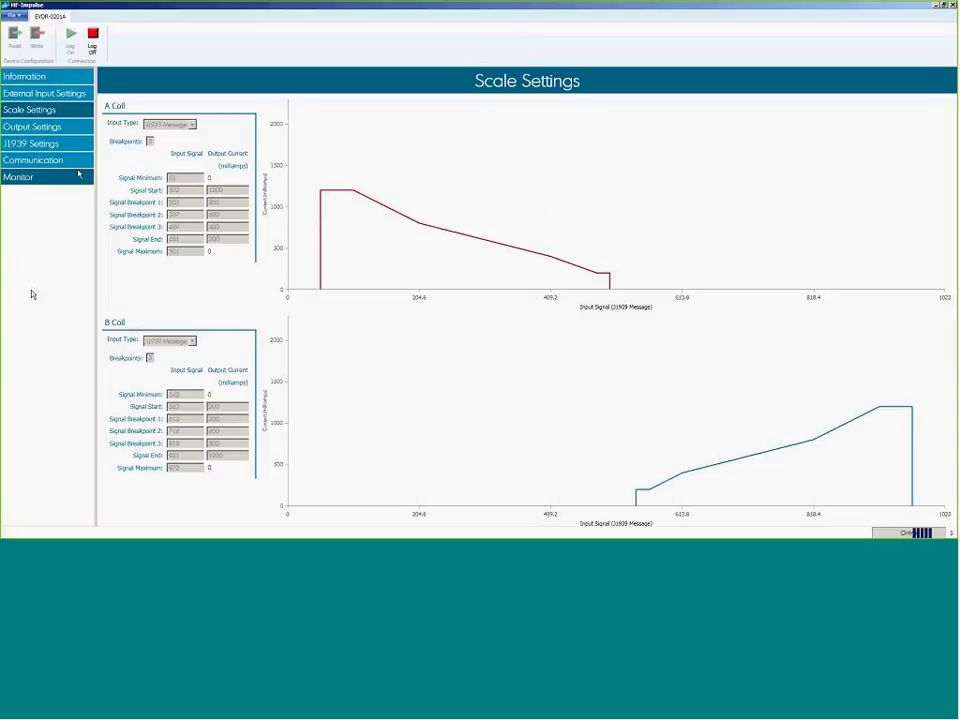
left_click(40, 175)
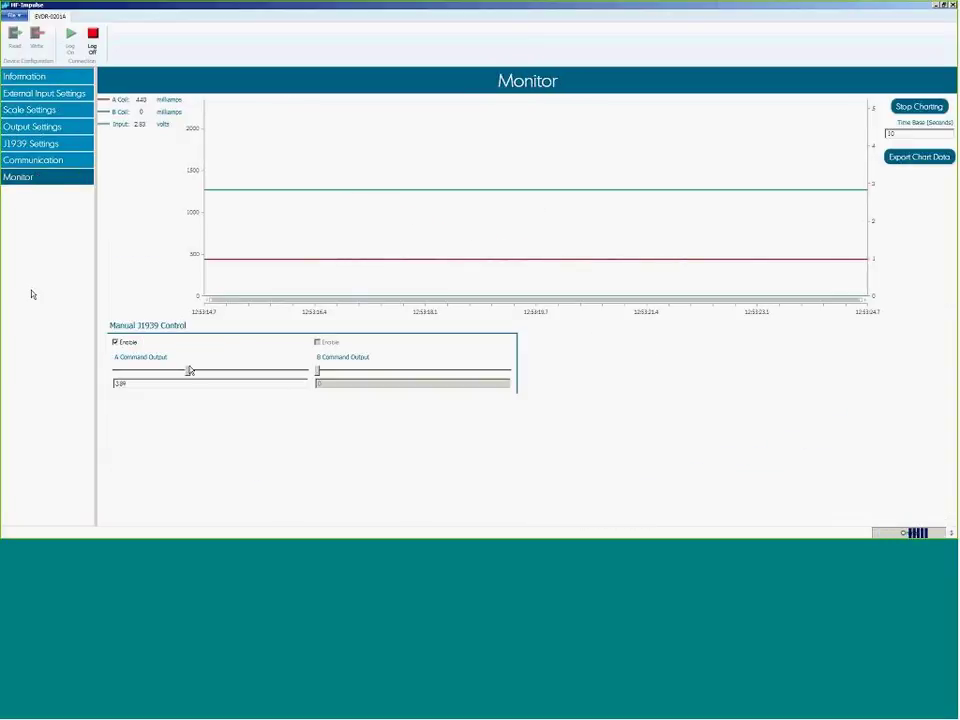
left_click_drag(189, 371, 193, 371)
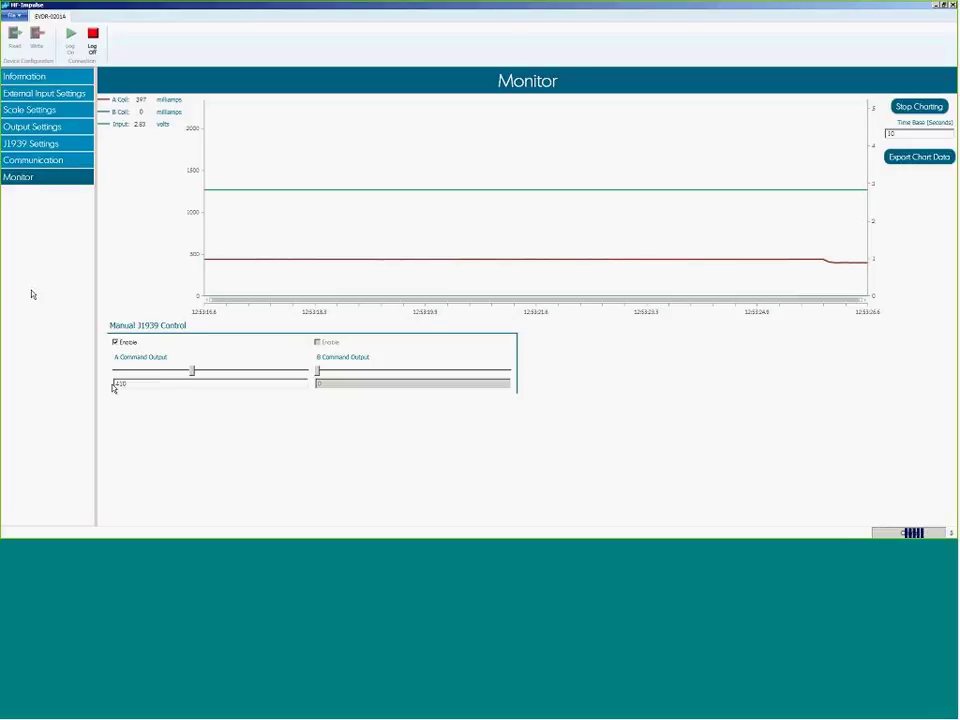
left_click_drag(192, 372, 216, 371)
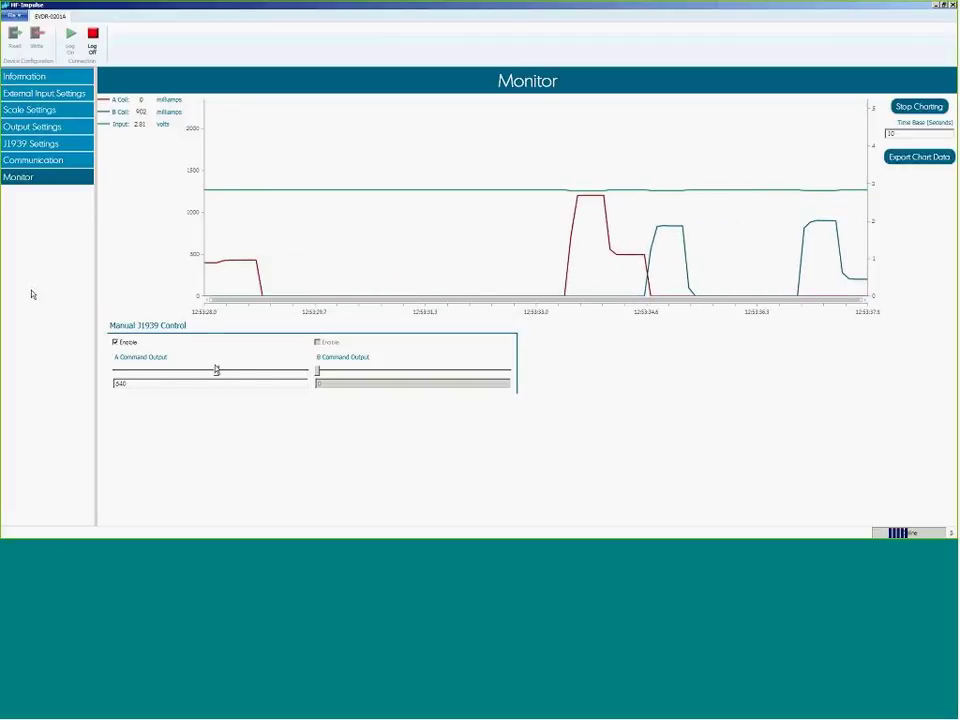
left_click(93, 44)
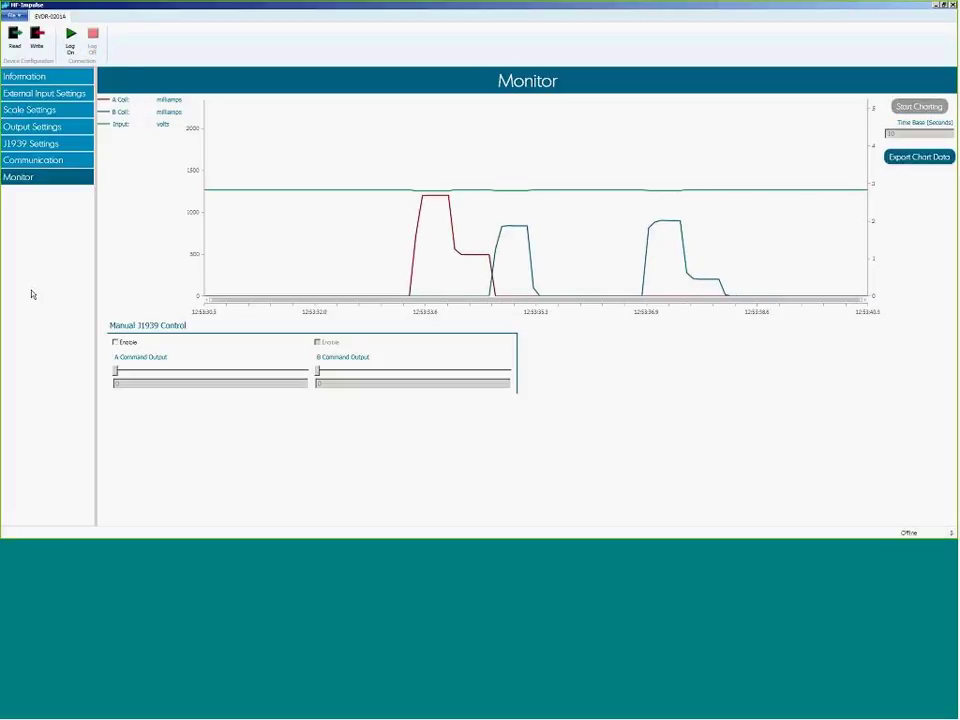